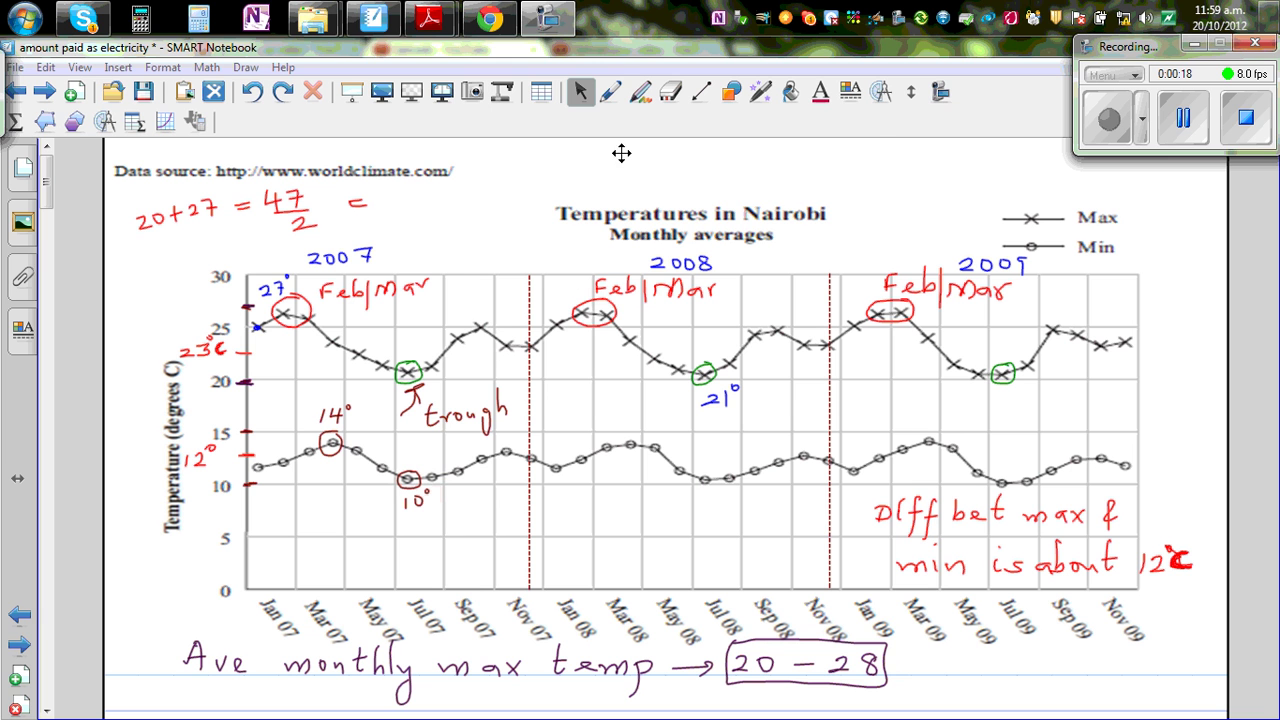
In purple ink, write 'major peak' with an arrow to the Feb/Mar high and arrow the Nov 07 minor peak
left_click(607, 91)
left_click(440, 158)
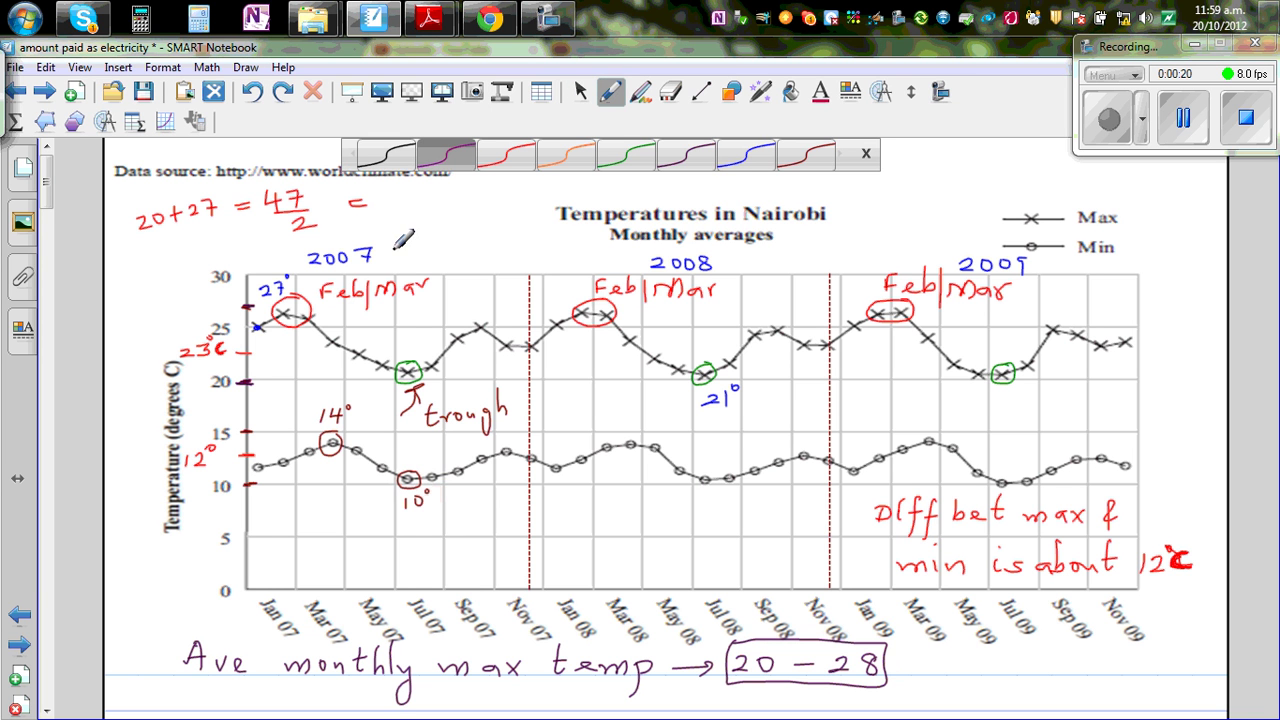
left_click_drag(392, 305, 335, 322)
mouse_move(436, 290)
left_mouse_down()
mouse_move(496, 270)
mouse_move(493, 288)
mouse_move(546, 256)
left_mouse_up()
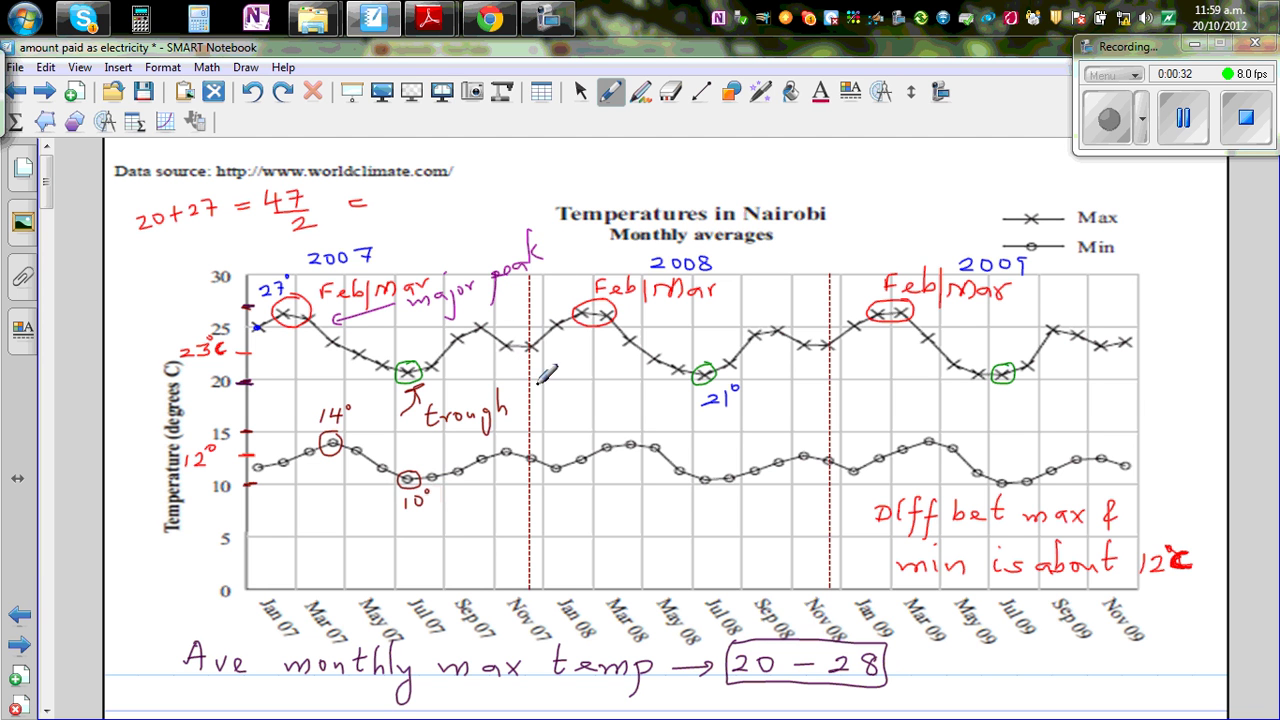
mouse_move(502, 352)
left_mouse_down()
mouse_move(528, 386)
mouse_move(489, 341)
mouse_move(535, 344)
mouse_move(546, 398)
mouse_move(618, 378)
mouse_move(568, 419)
mouse_move(570, 436)
mouse_move(568, 418)
mouse_move(626, 416)
left_mouse_up()
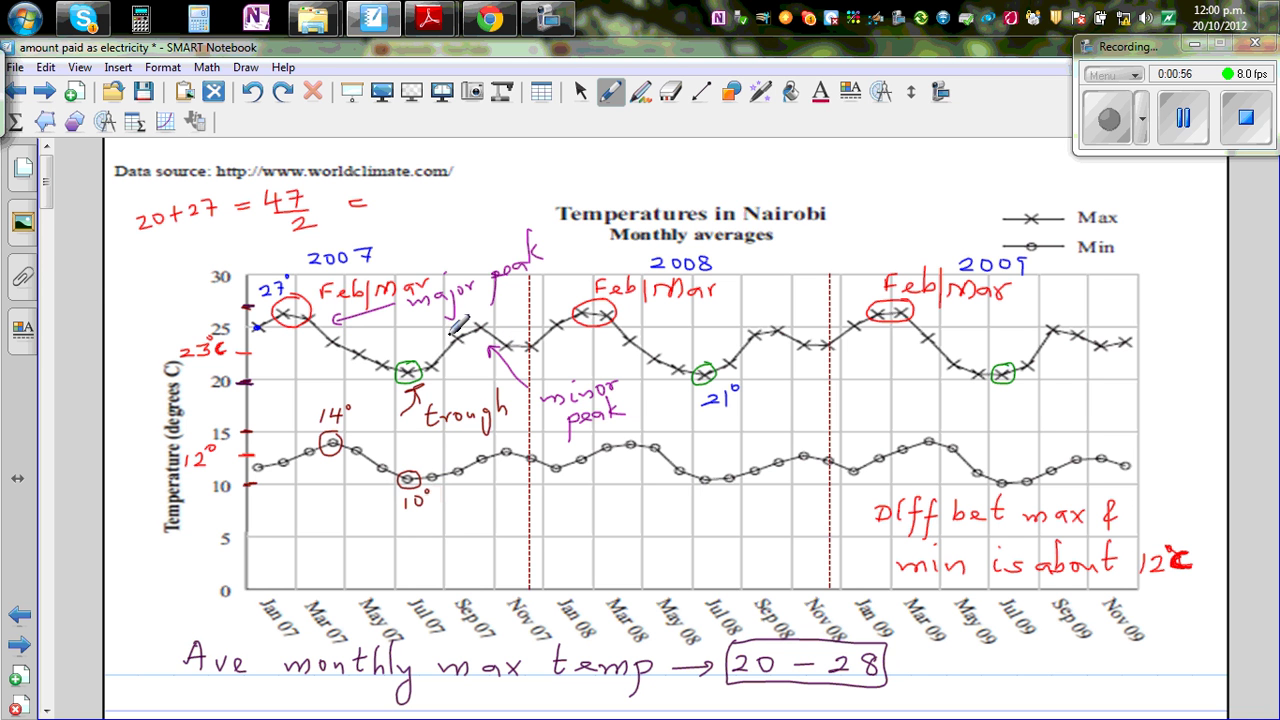
Circle the 28 peak on the Rome graph in purple, then scroll down to question (b)
left_click_drag(46, 189, 46, 249)
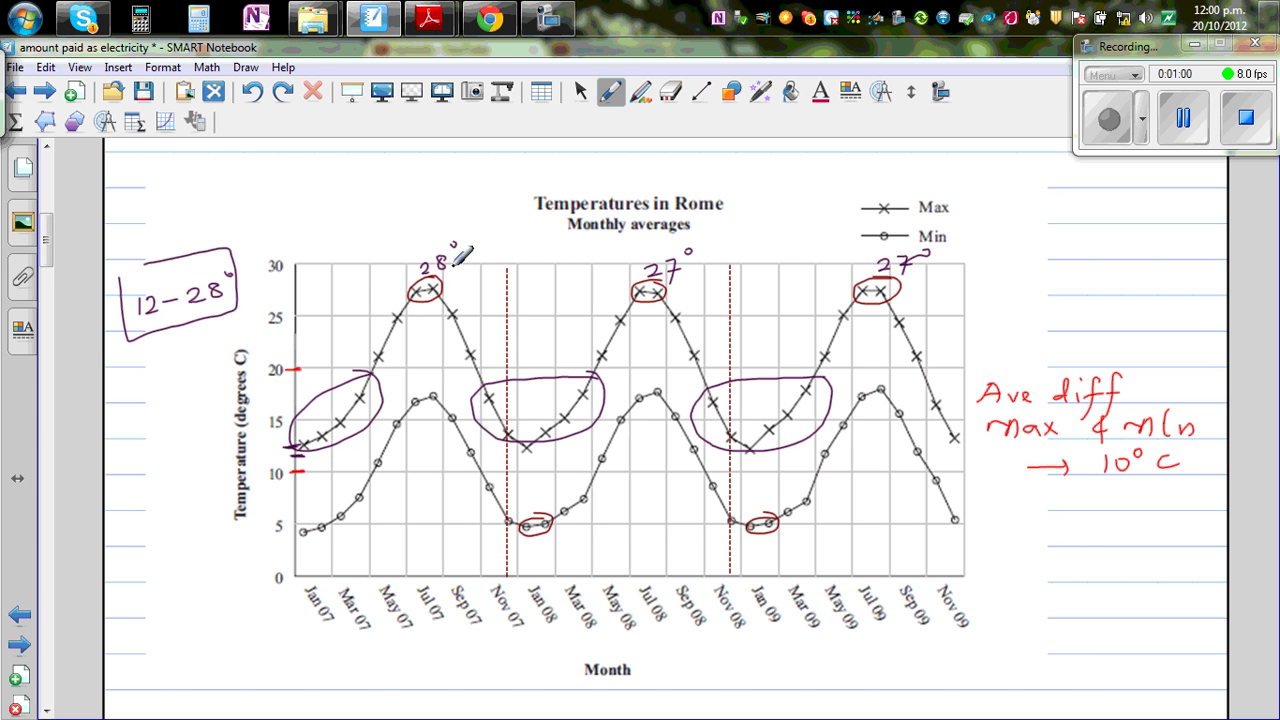
mouse_move(457, 242)
left_mouse_down()
mouse_move(440, 238)
mouse_move(360, 300)
mouse_move(362, 348)
mouse_move(405, 368)
mouse_move(484, 360)
mouse_move(498, 317)
mouse_move(484, 256)
mouse_move(466, 242)
left_mouse_up()
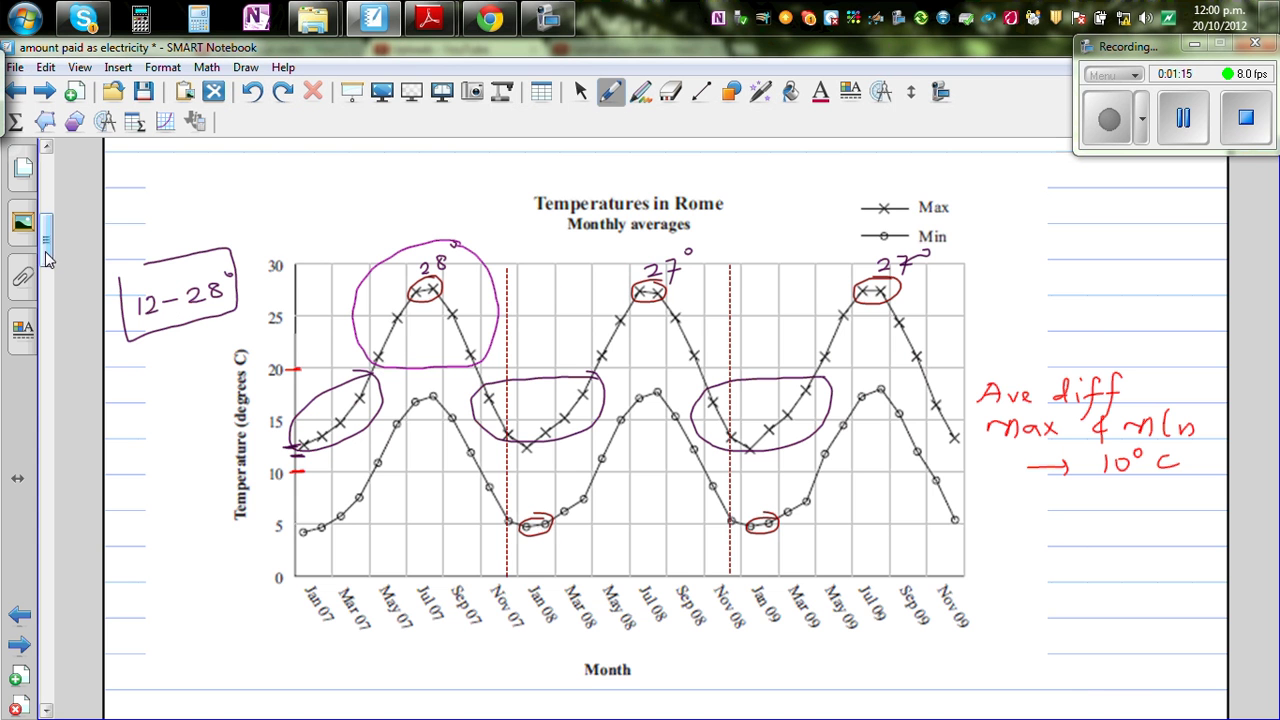
left_click_drag(44, 258, 41, 395)
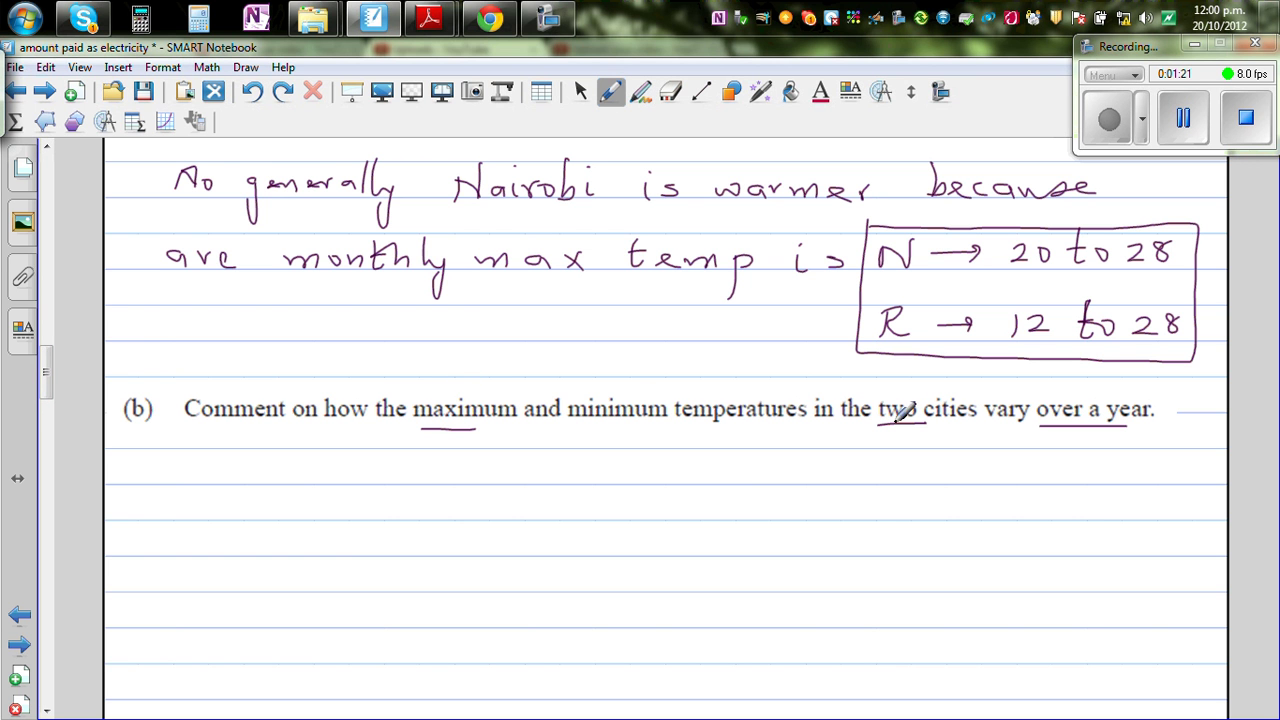
Underline 'vary' in question (b) in purple and scroll back up to the Nairobi graph
left_click_drag(993, 421, 1028, 422)
left_click_drag(47, 372, 57, 190)
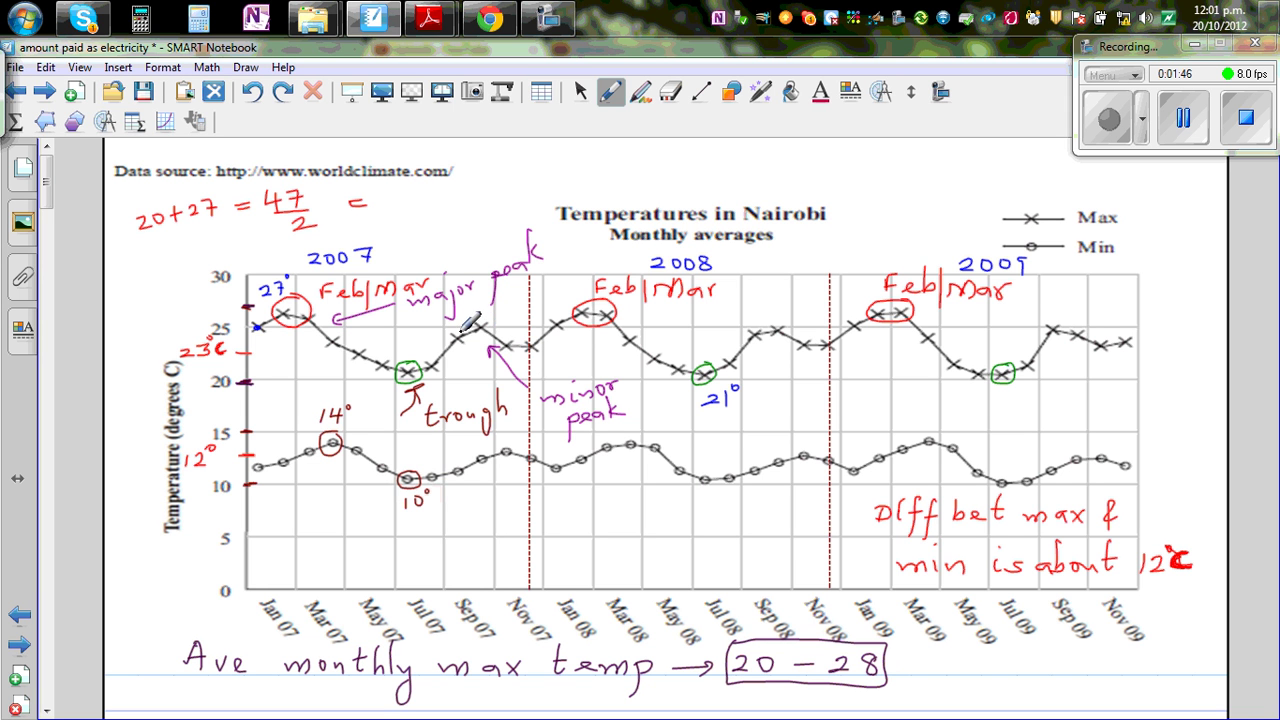
Circle the Sep 07 peak on the Nairobi Max line in purple, then scroll down to the Rome graph
mouse_move(499, 312)
left_mouse_down()
mouse_move(466, 304)
mouse_move(448, 335)
mouse_move(482, 350)
mouse_move(504, 317)
left_mouse_up()
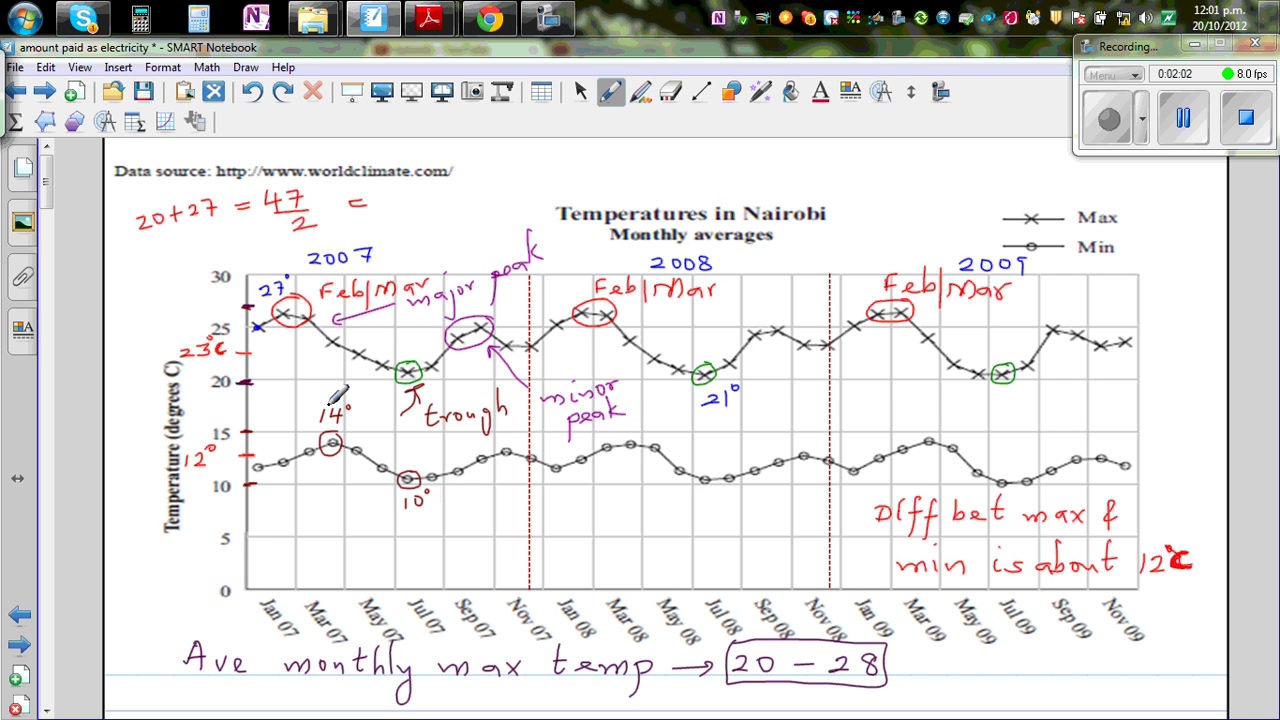
left_click_drag(46, 185, 46, 248)
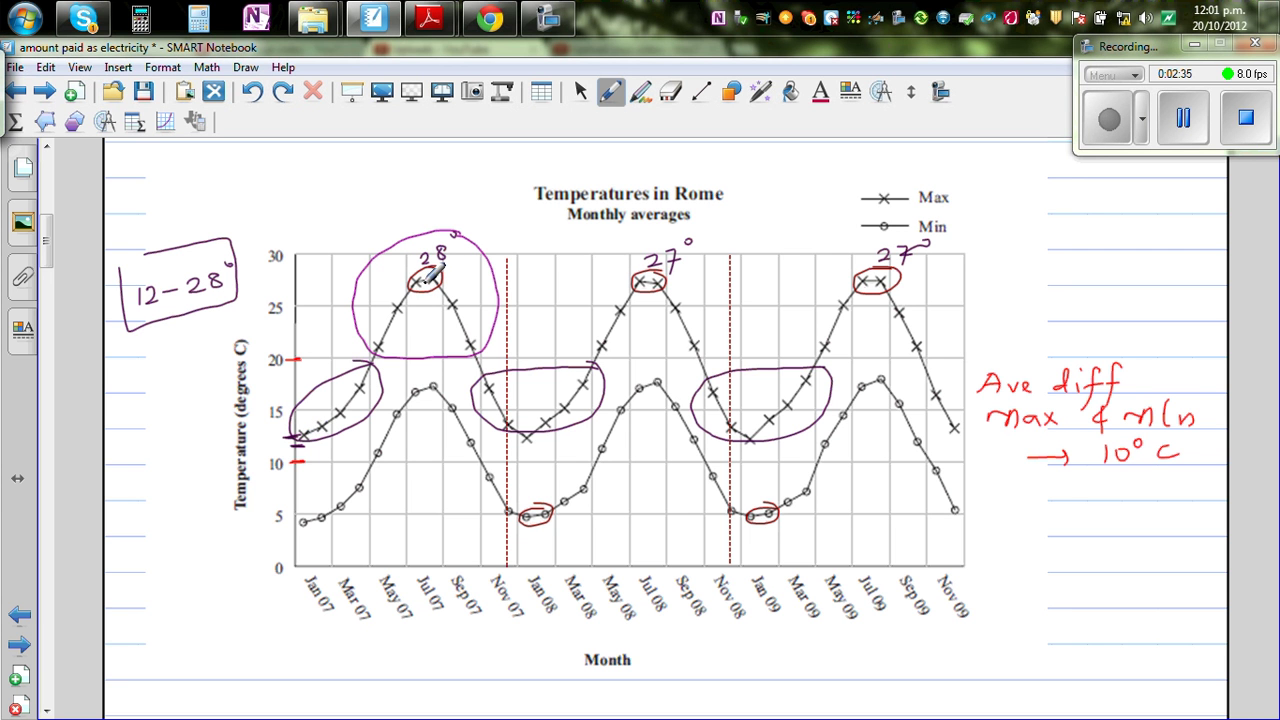
Scroll between the Nairobi and Rome graphs and then down until question (e) is showing
left_click_drag(55, 251, 50, 187)
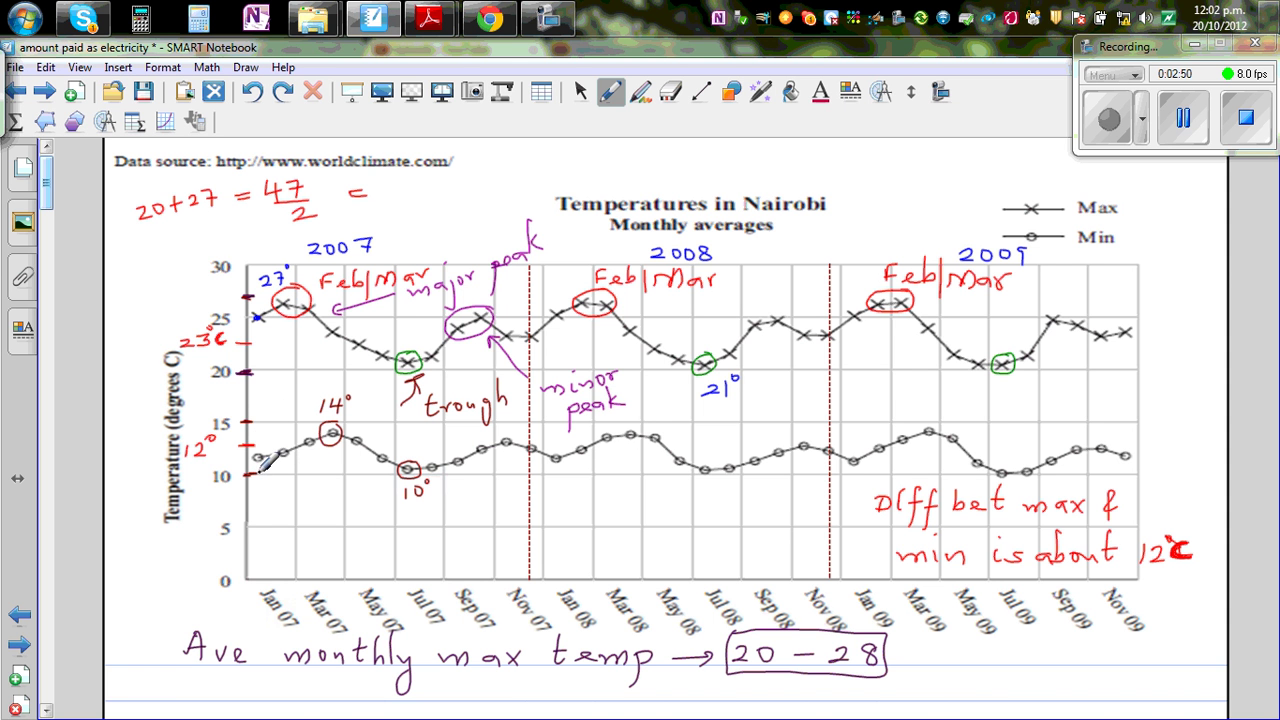
left_click_drag(47, 196, 48, 265)
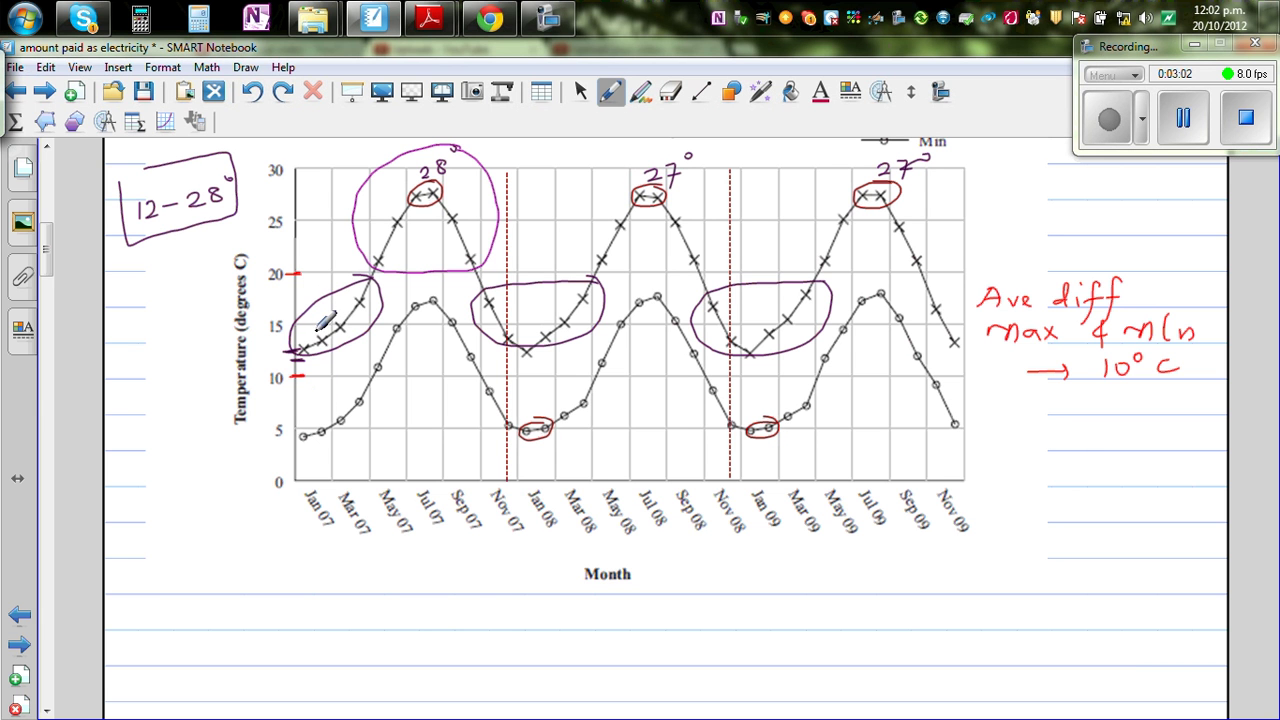
left_click_drag(50, 265, 212, 322)
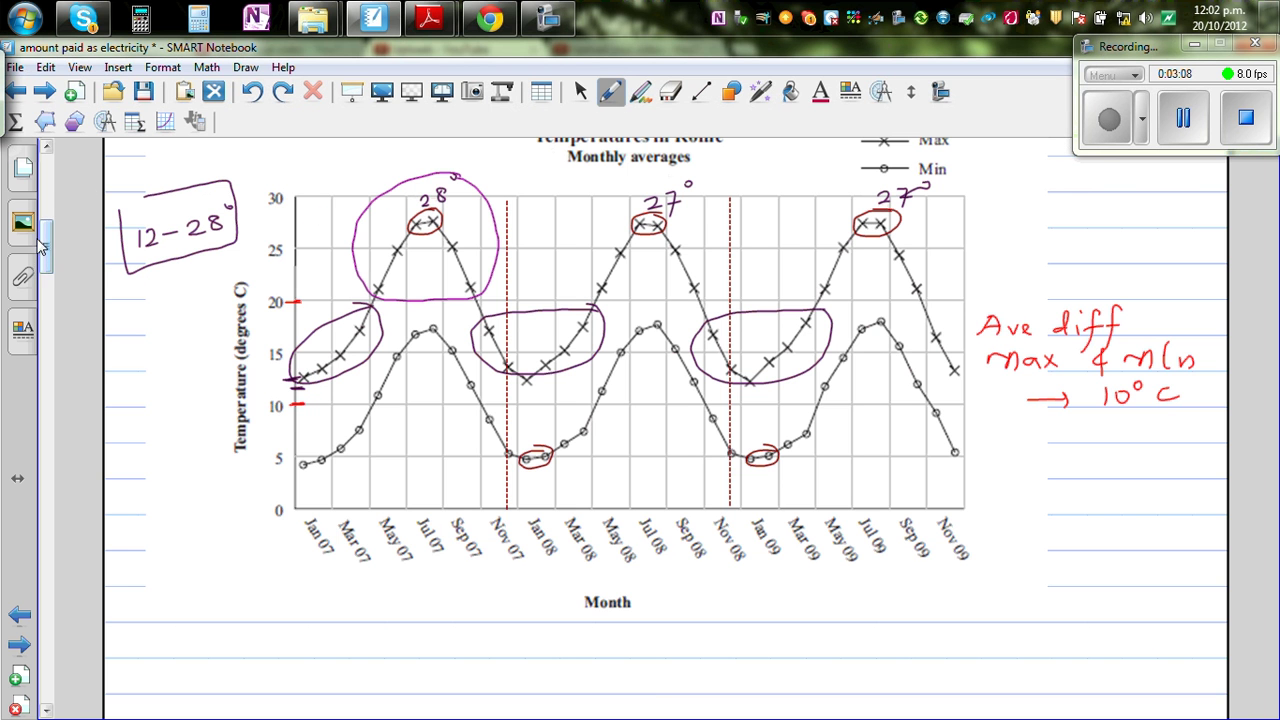
left_click_drag(50, 255, 42, 478)
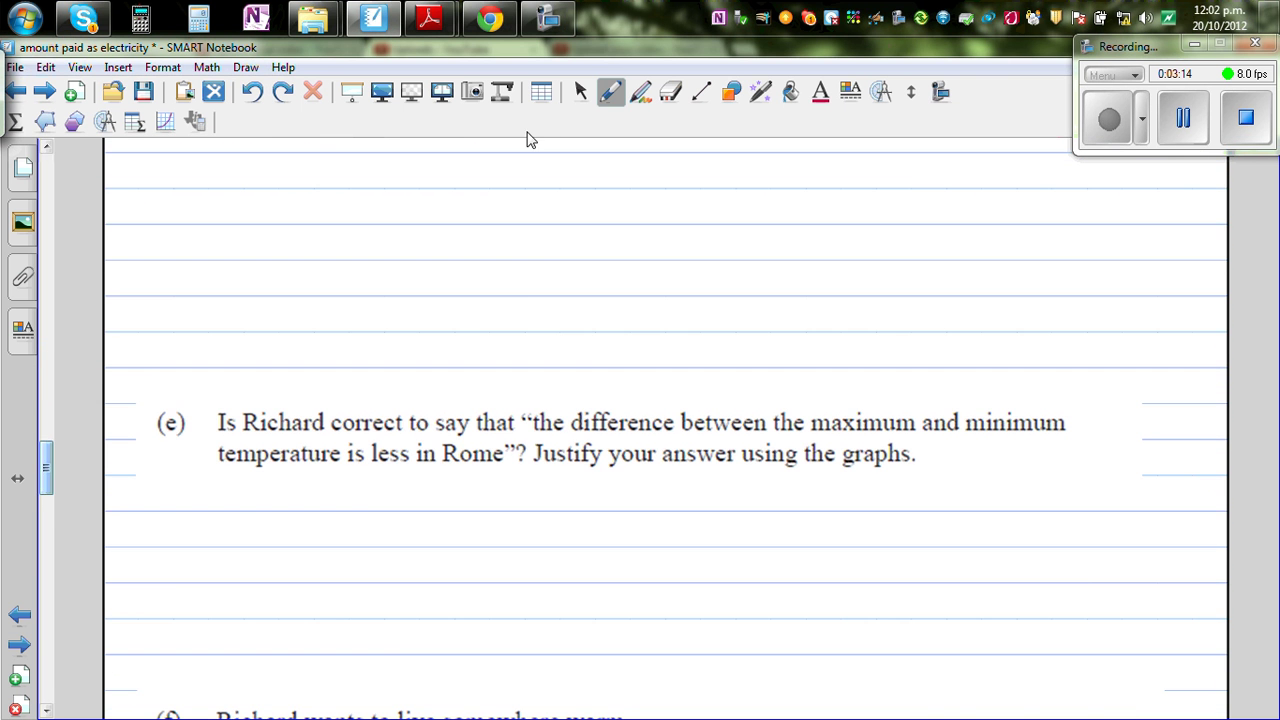
Move question (e) up and underline 'difference', 'maximum' and 'less in Rome' in purple
left_click(580, 91)
left_click_drag(371, 443, 357, 271)
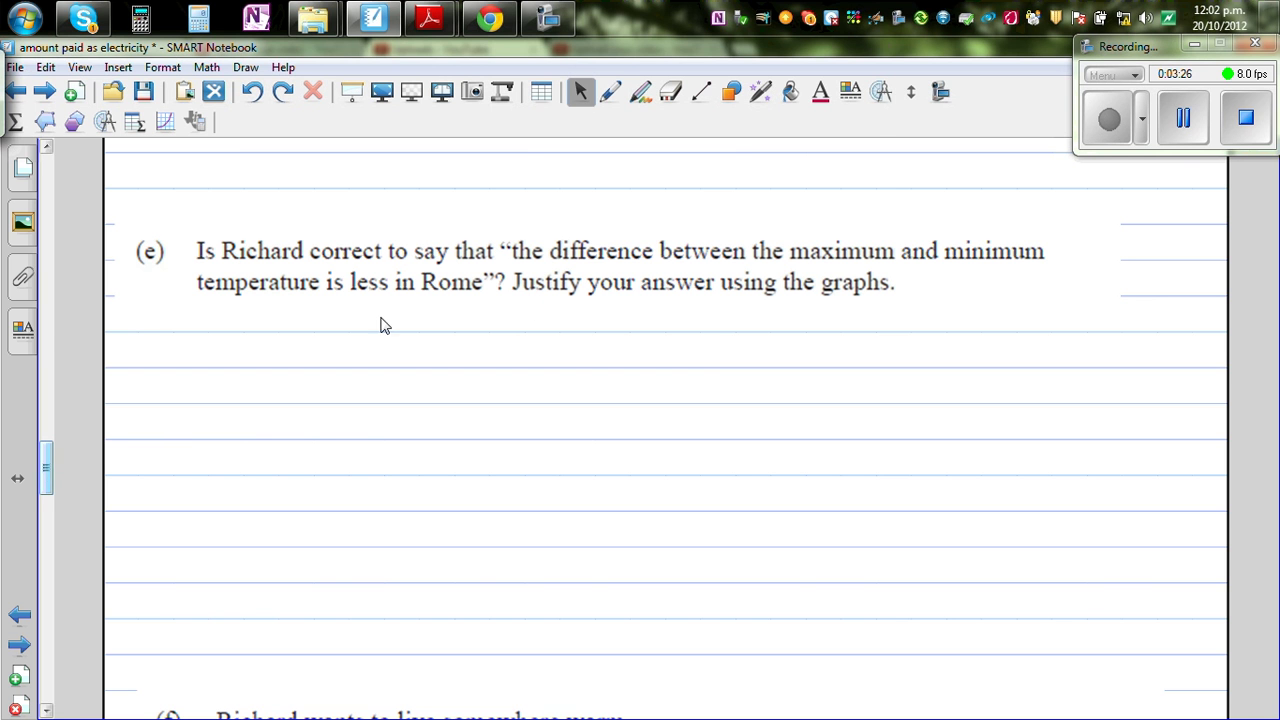
left_click(610, 92)
left_click_drag(550, 262, 606, 262)
left_click_drag(791, 266, 900, 266)
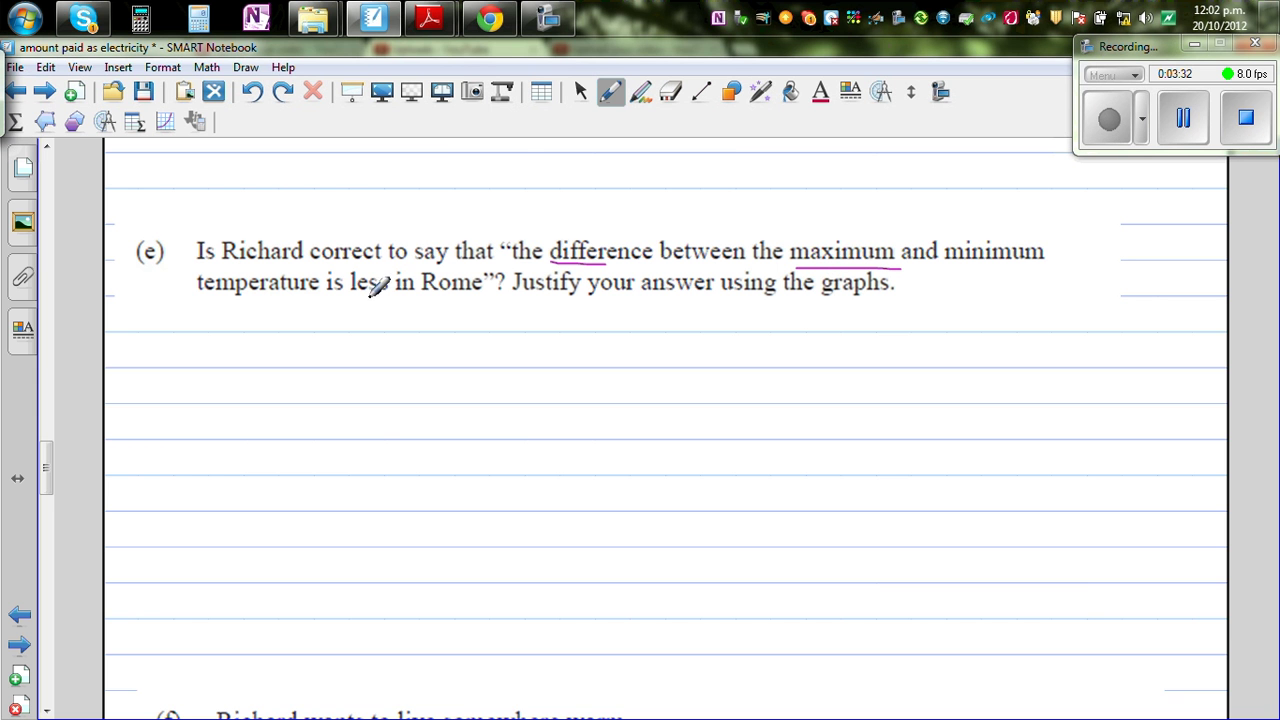
left_click_drag(352, 296, 446, 298)
left_click_drag(46, 471, 62, 233)
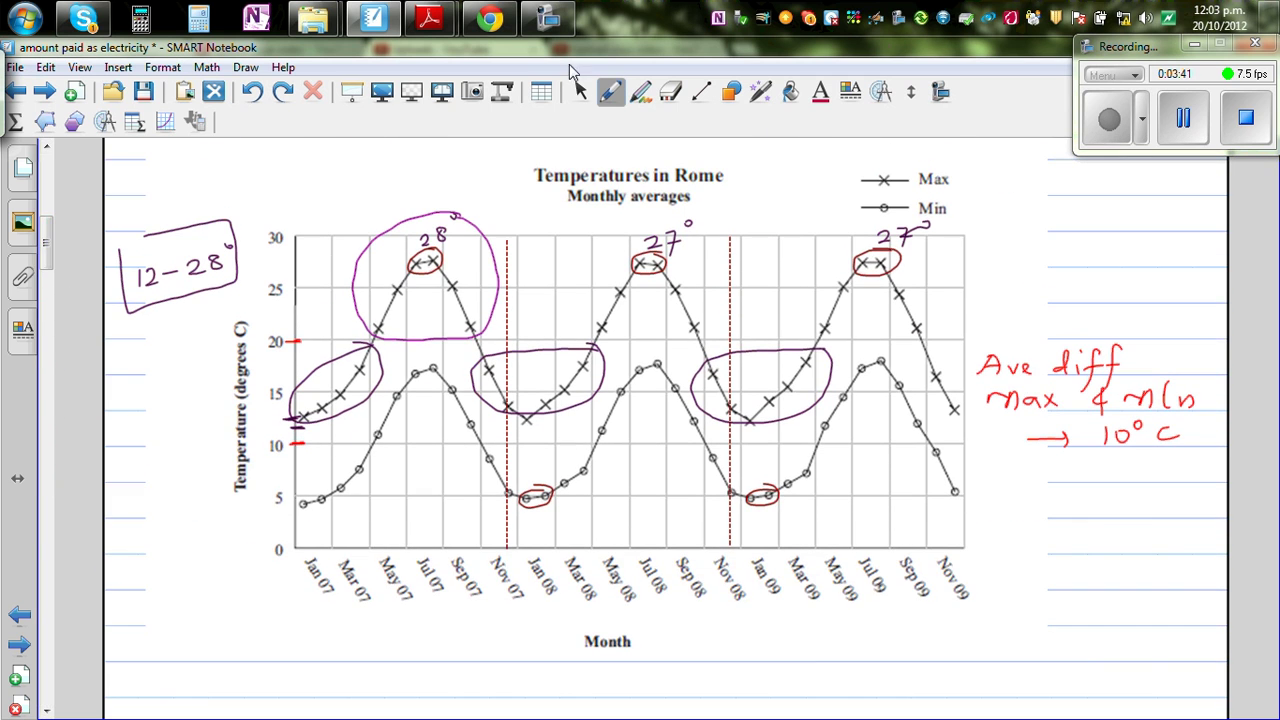
In green ink, mark 10°c and 22° on the Rome y-axis with an arrow from 22° down to 10°c
left_click(612, 93)
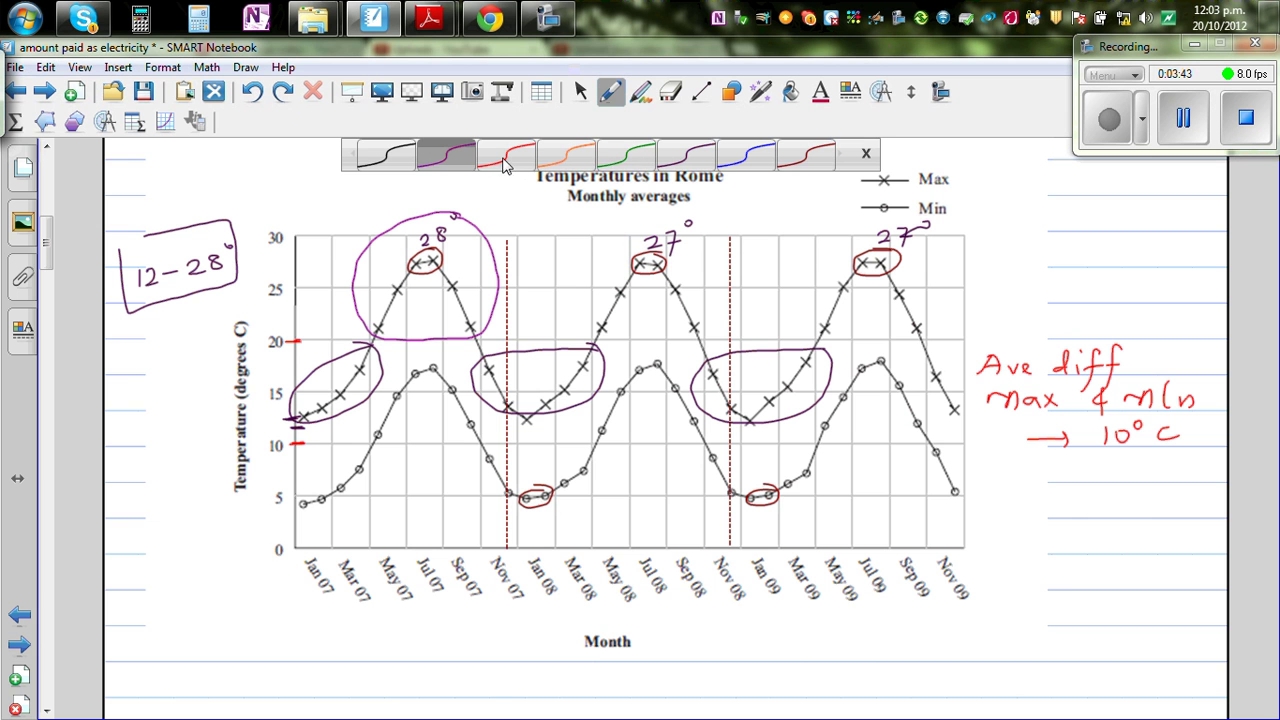
left_click(630, 162)
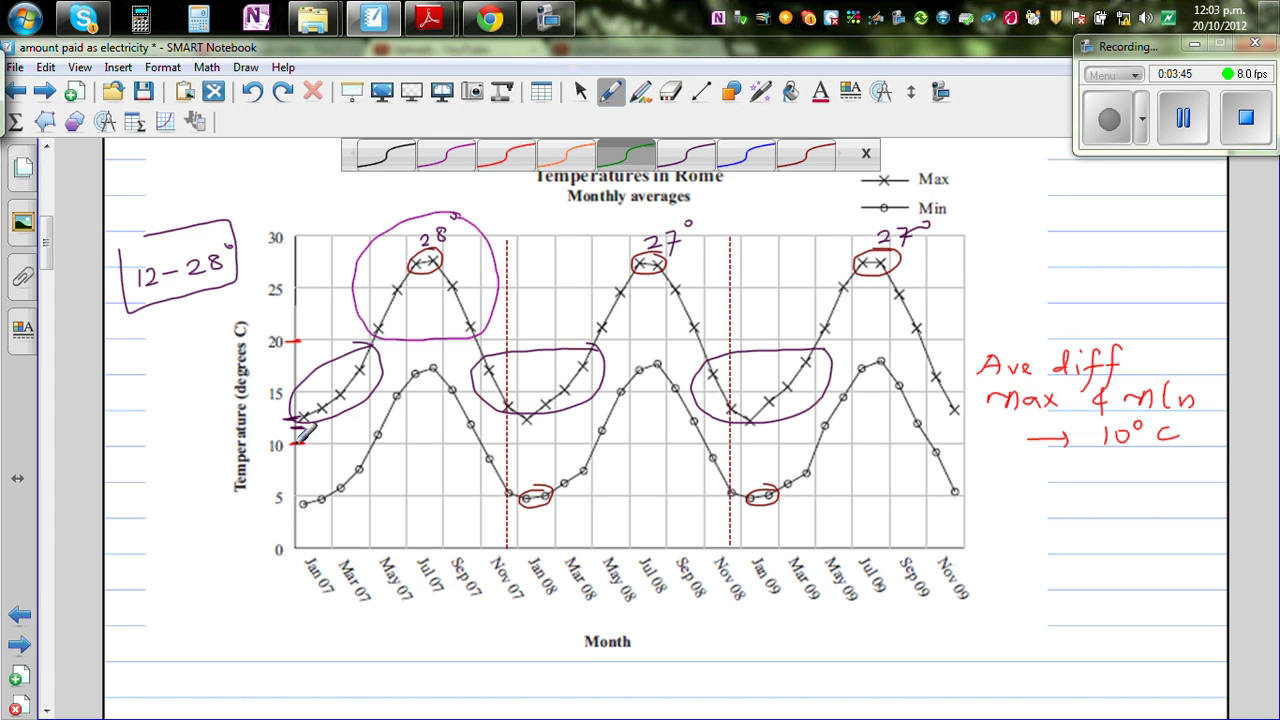
left_click_drag(290, 443, 311, 443)
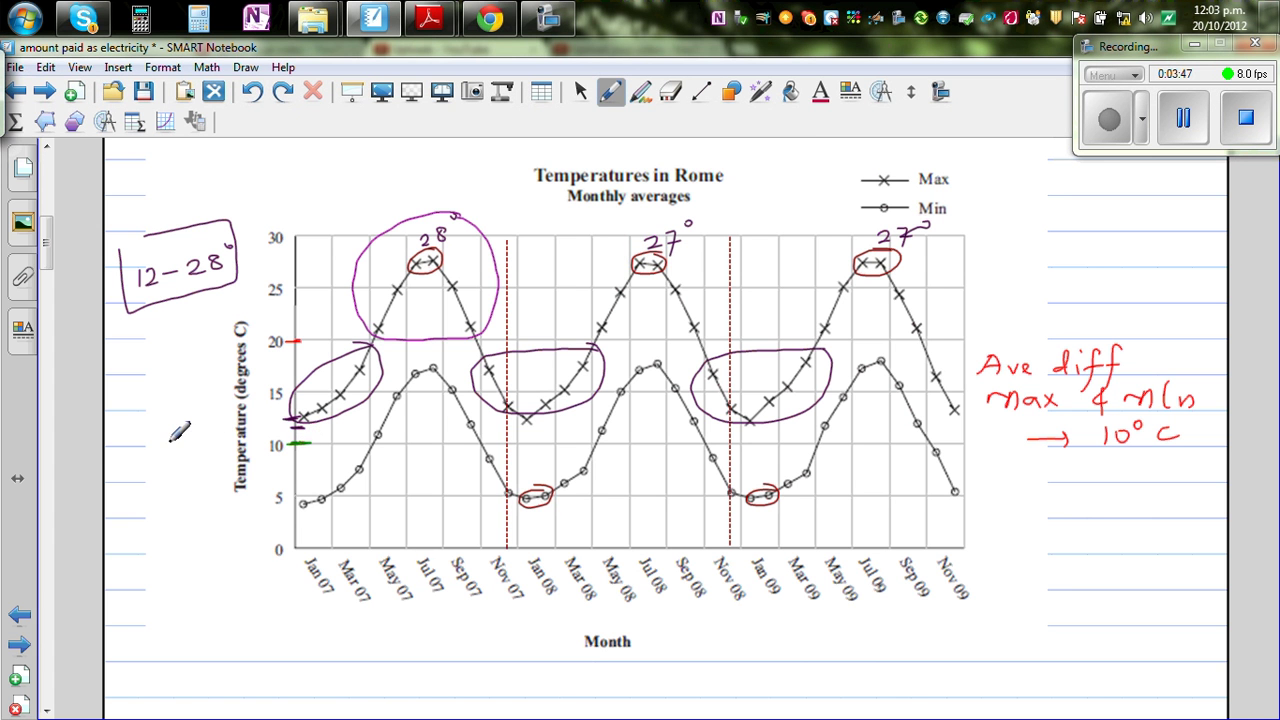
mouse_move(180, 442)
left_mouse_down()
mouse_move(180, 423)
mouse_move(197, 451)
left_mouse_up()
left_click_drag(288, 315, 302, 315)
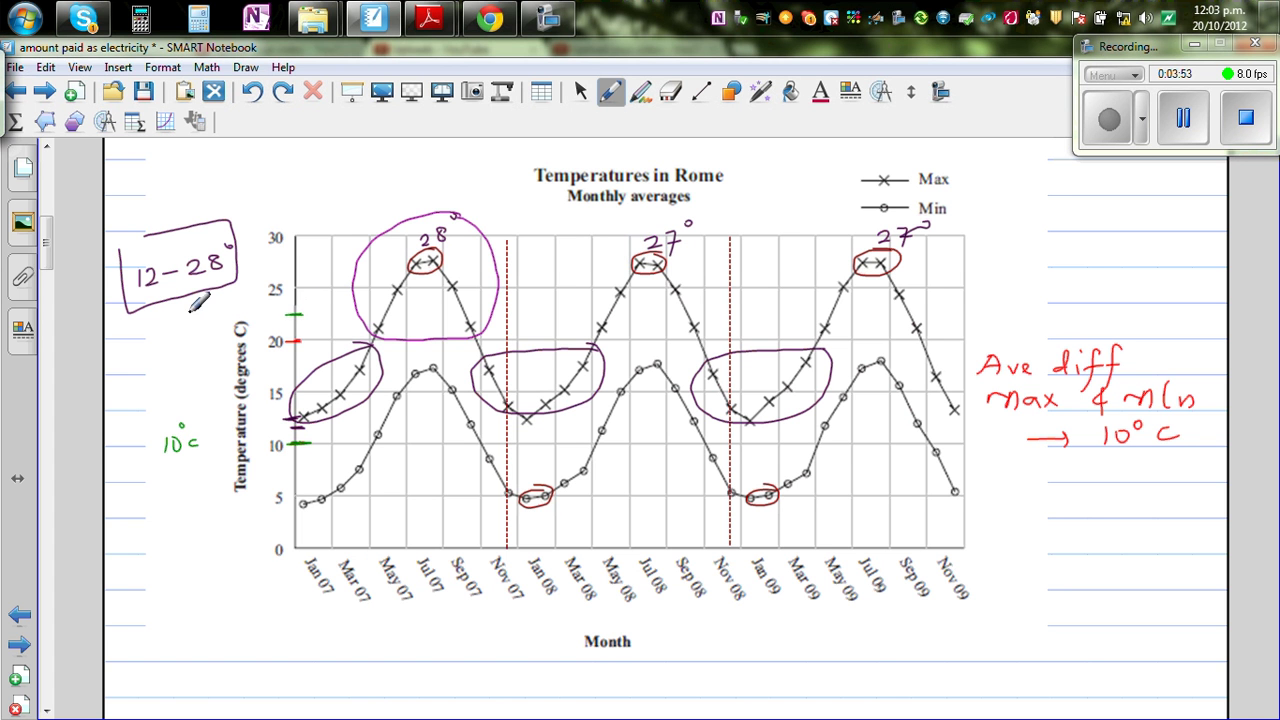
mouse_move(196, 302)
left_mouse_down()
mouse_move(175, 392)
mouse_move(212, 358)
mouse_move(220, 370)
left_mouse_up()
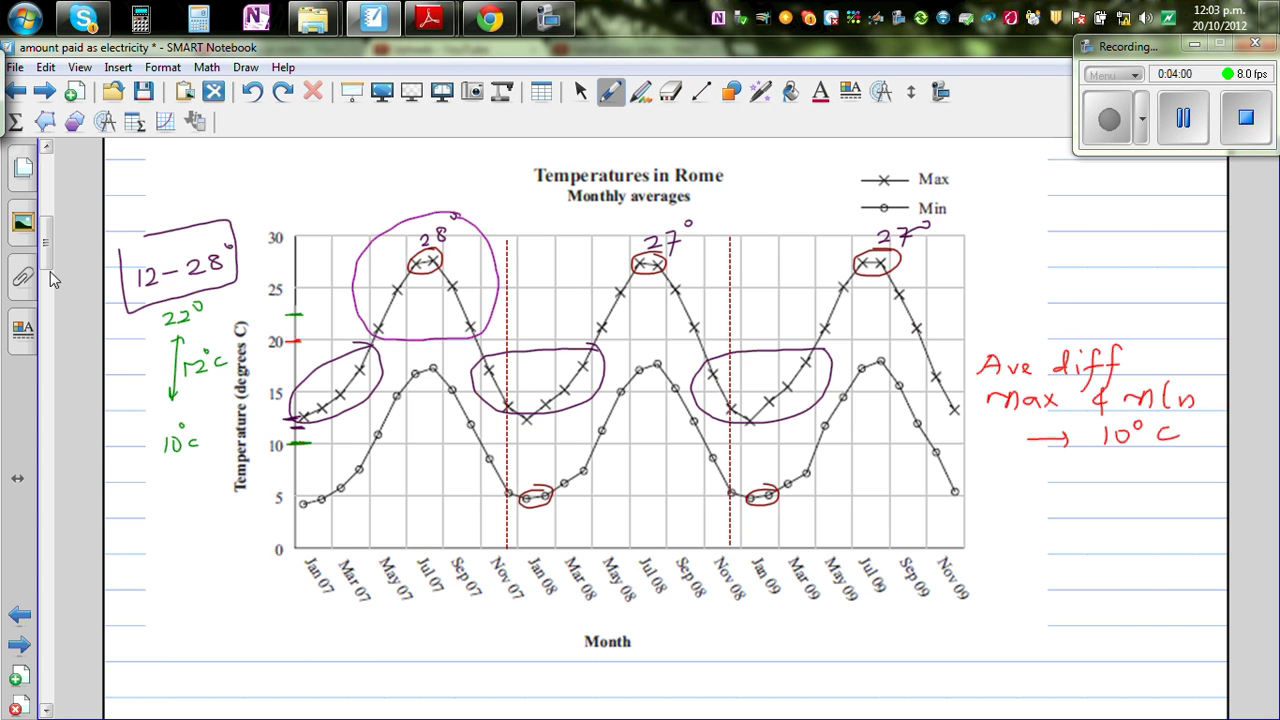
Beside the Nairobi chart, write 23° minus 12 in green to get an 11°C difference
left_click_drag(47, 256, 51, 184)
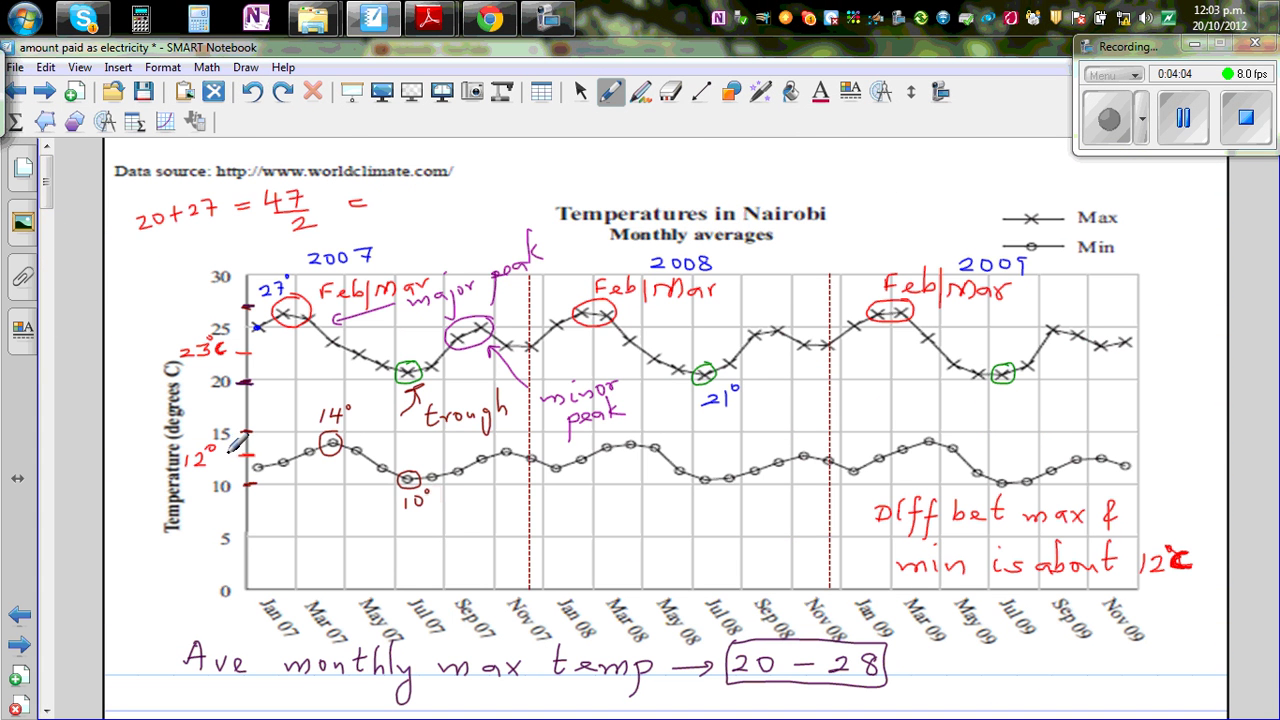
mouse_move(122, 262)
left_mouse_down()
mouse_move(137, 271)
mouse_move(157, 247)
left_mouse_up()
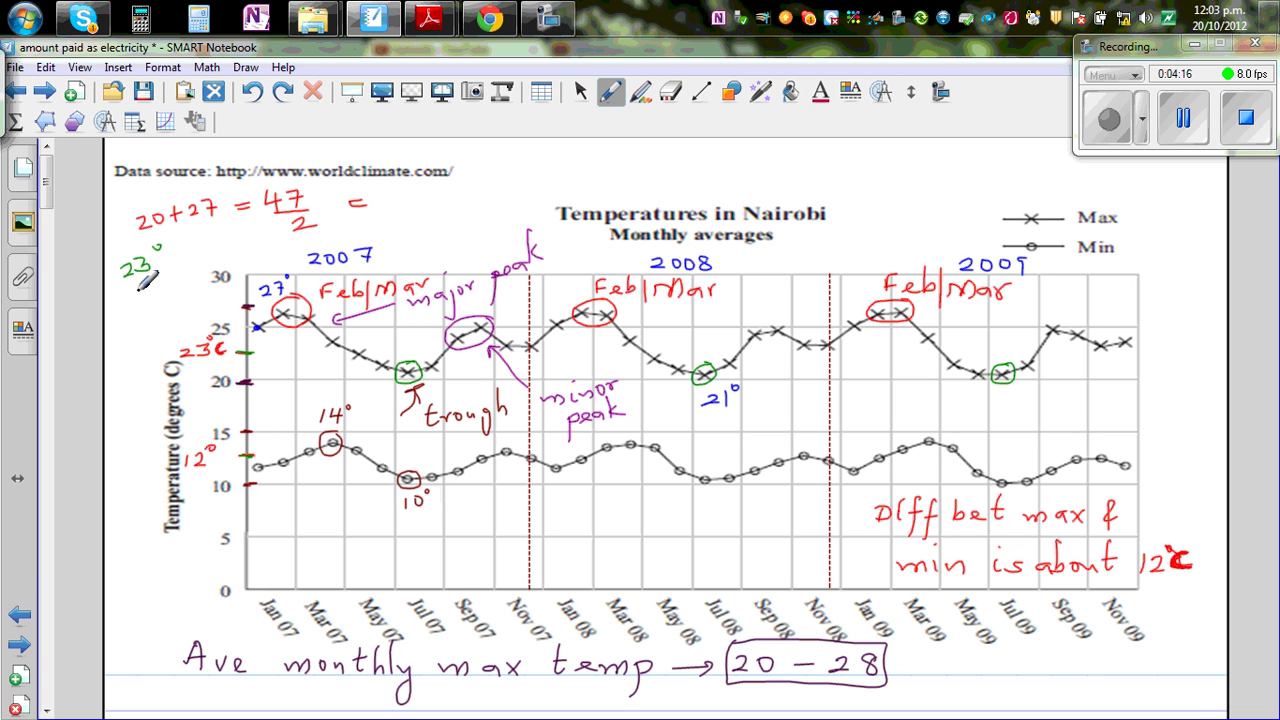
mouse_move(145, 296)
left_mouse_down()
mouse_move(160, 304)
mouse_move(150, 326)
mouse_move(180, 298)
mouse_move(194, 331)
left_mouse_up()
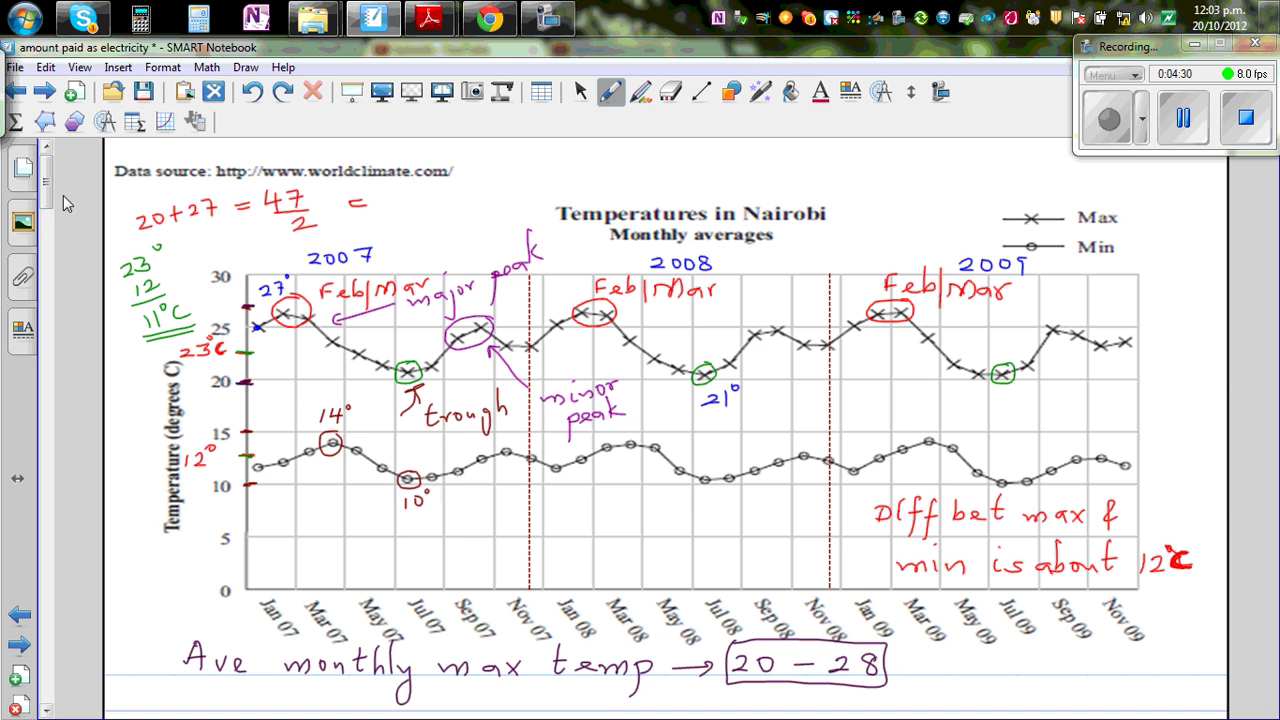
left_click_drag(50, 200, 45, 238)
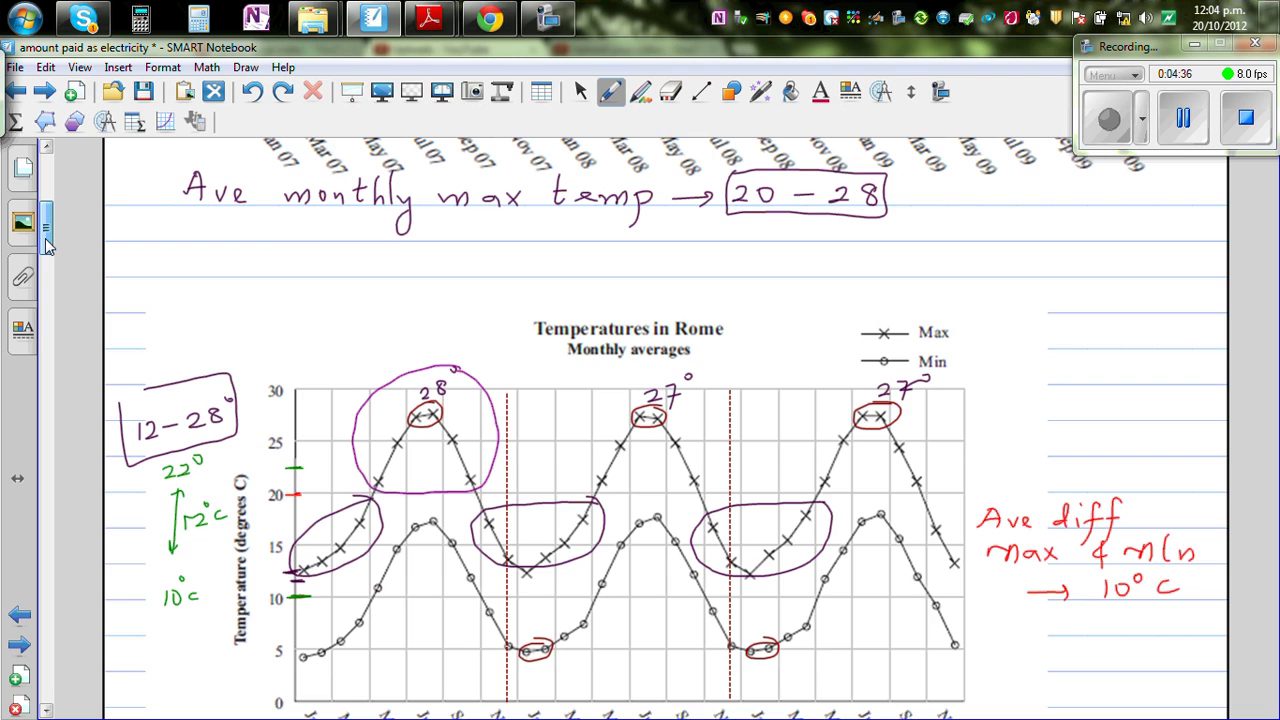
Answer question (e) in green with 'No' and a boxed 1°C difference
scroll(46, 242, "up", 3)
left_click_drag(48, 243, 44, 480)
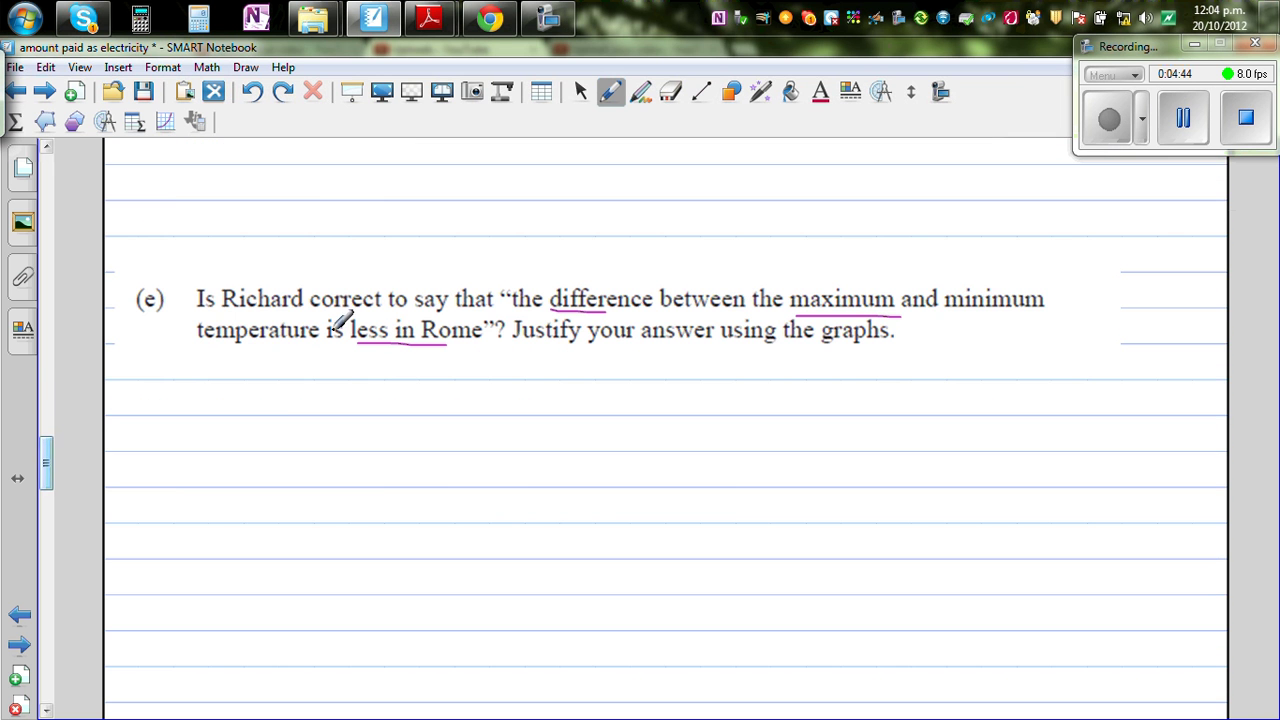
mouse_move(250, 408)
left_mouse_down()
mouse_move(274, 385)
mouse_move(286, 397)
left_mouse_up()
mouse_move(418, 389)
left_mouse_down()
mouse_move(415, 410)
mouse_move(433, 389)
mouse_move(459, 408)
left_mouse_up()
mouse_move(402, 362)
left_mouse_down()
mouse_move(416, 421)
mouse_move(483, 421)
mouse_move(494, 361)
mouse_move(405, 362)
left_mouse_up()
left_click_drag(48, 440, 52, 497)
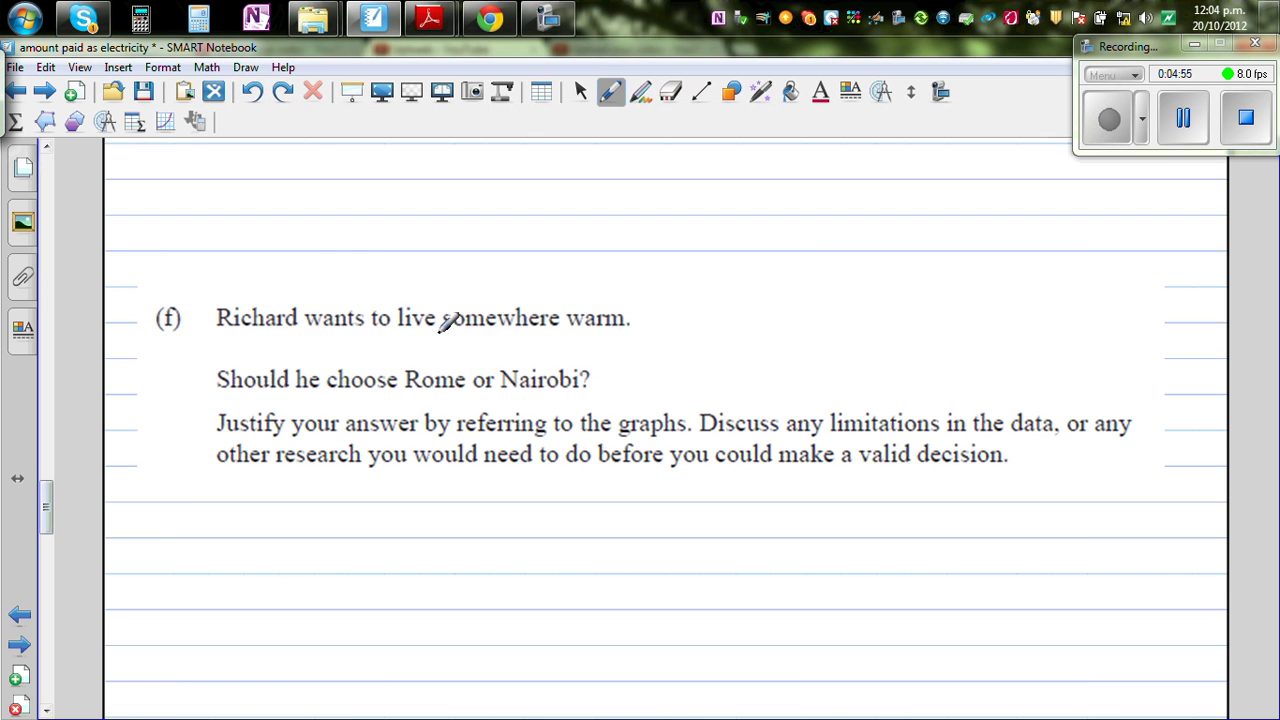
In question (f), draw green rings around the phrases 'somewhere warm' and 'Rome or Nairobi?'
mouse_move(466, 331)
left_mouse_down()
mouse_move(616, 330)
mouse_move(526, 296)
mouse_move(443, 302)
mouse_move(446, 330)
mouse_move(489, 338)
mouse_move(595, 339)
mouse_move(642, 325)
mouse_move(645, 306)
mouse_move(633, 319)
left_mouse_up()
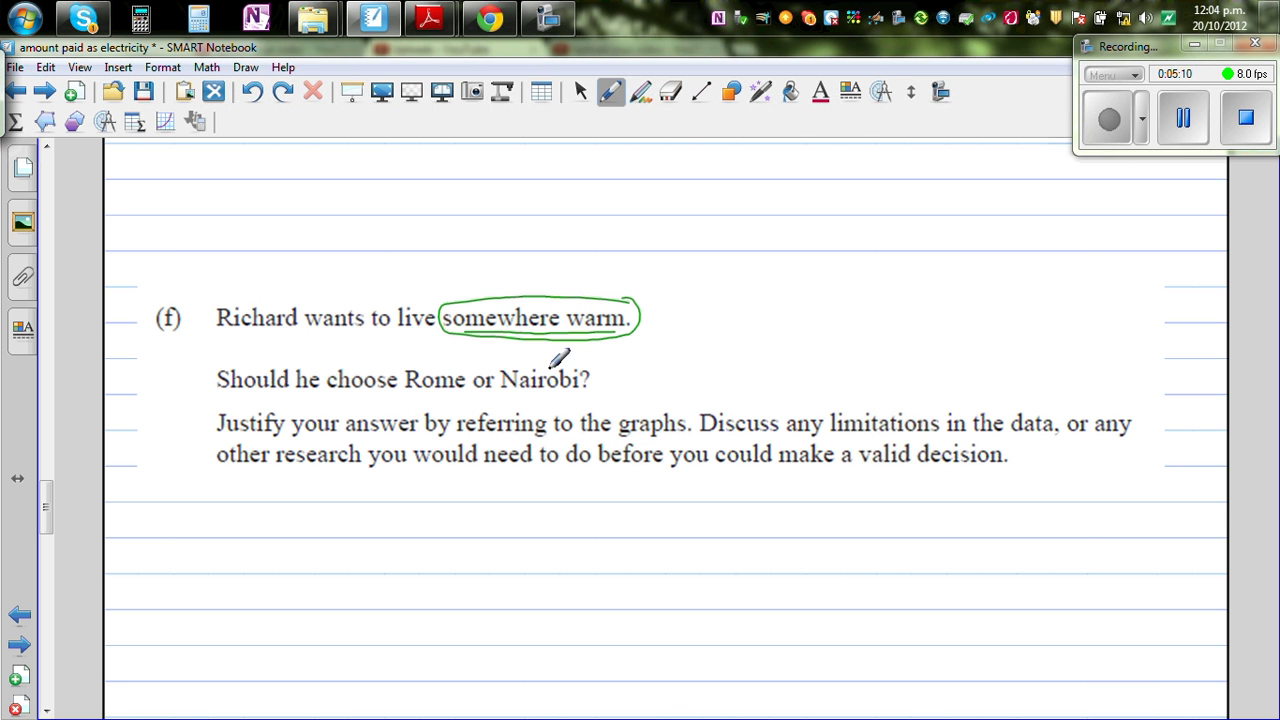
mouse_move(556, 358)
left_mouse_down()
mouse_move(594, 358)
mouse_move(450, 358)
mouse_move(410, 368)
mouse_move(410, 392)
mouse_move(546, 398)
mouse_move(586, 382)
mouse_move(590, 362)
left_mouse_up()
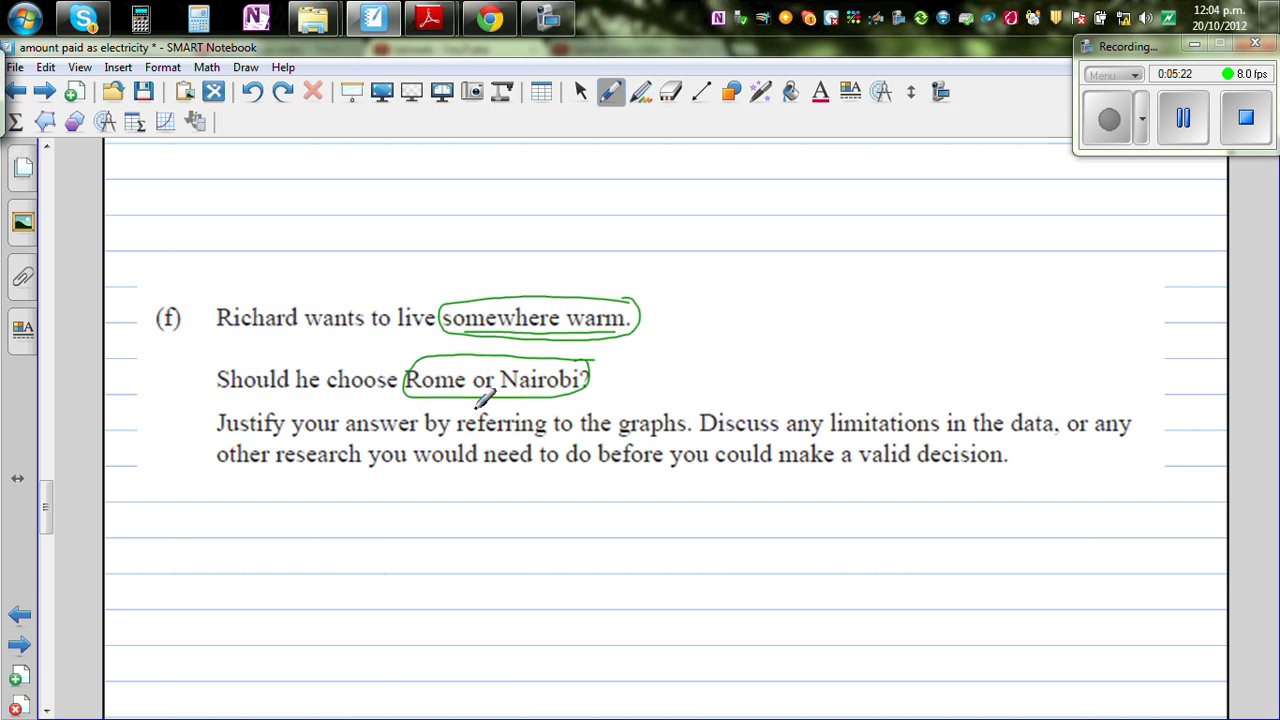
Switch the pen to blue ink and write a circled 1 followed by 'Warmer weather'
left_click(611, 94)
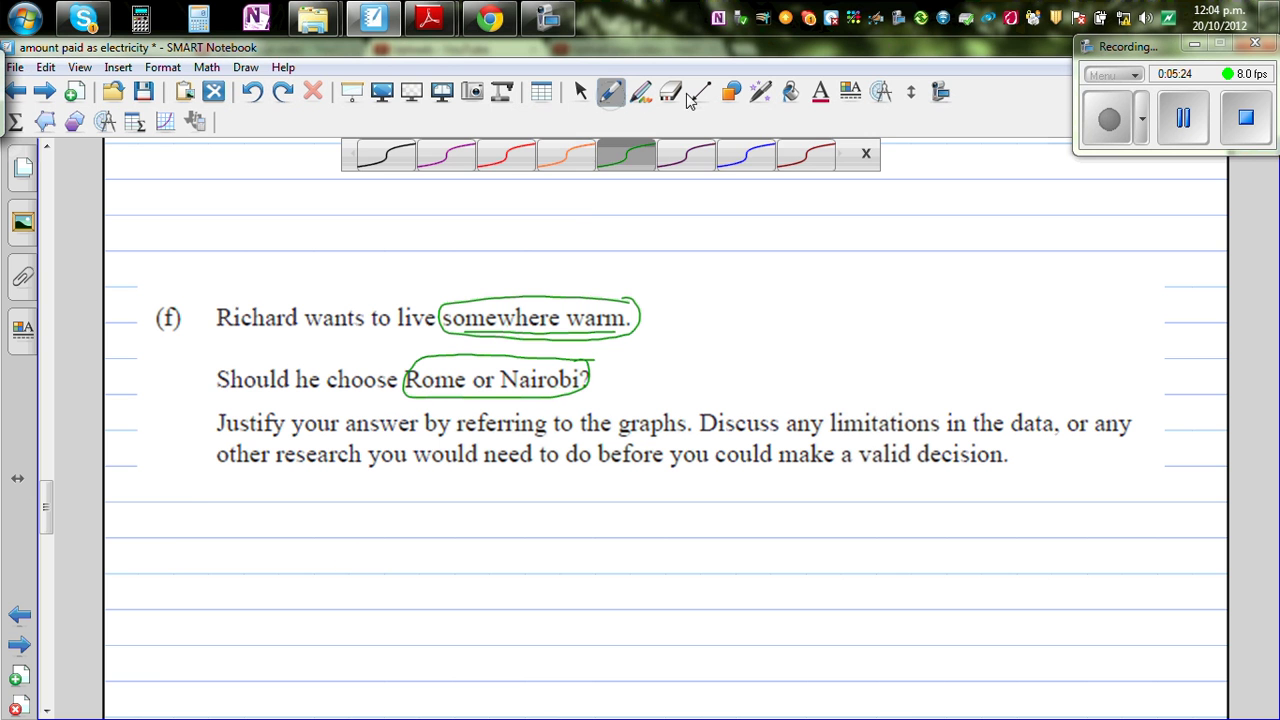
left_click(742, 158)
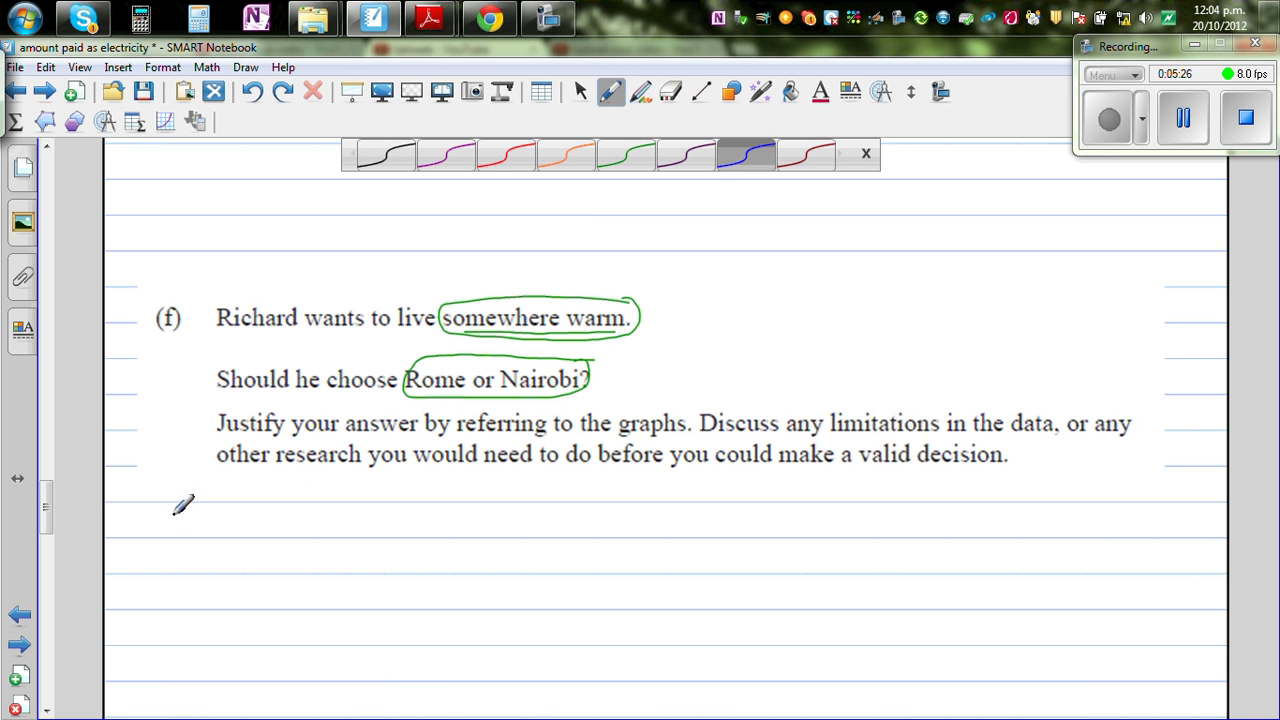
left_click_drag(176, 505, 177, 504)
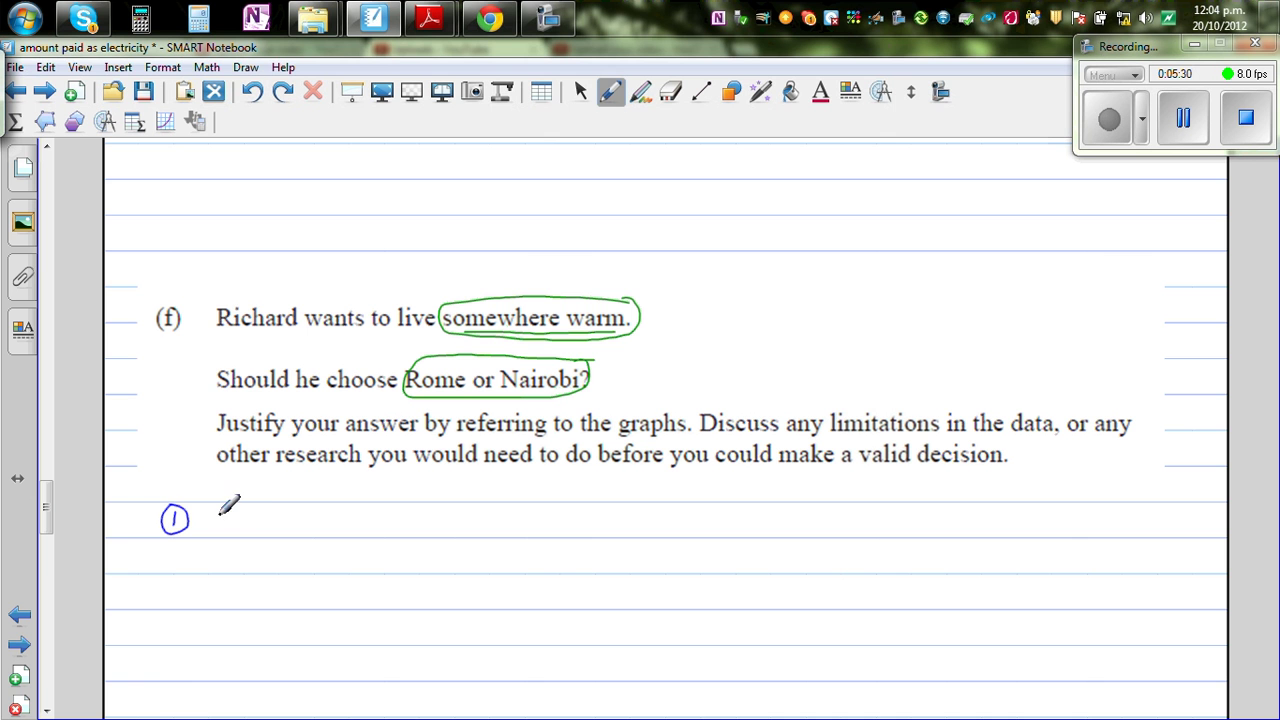
mouse_move(218, 510)
left_mouse_down()
mouse_move(256, 499)
mouse_move(260, 522)
mouse_move(271, 519)
mouse_move(259, 523)
mouse_move(278, 529)
mouse_move(466, 534)
mouse_move(490, 513)
mouse_move(552, 530)
left_mouse_up()
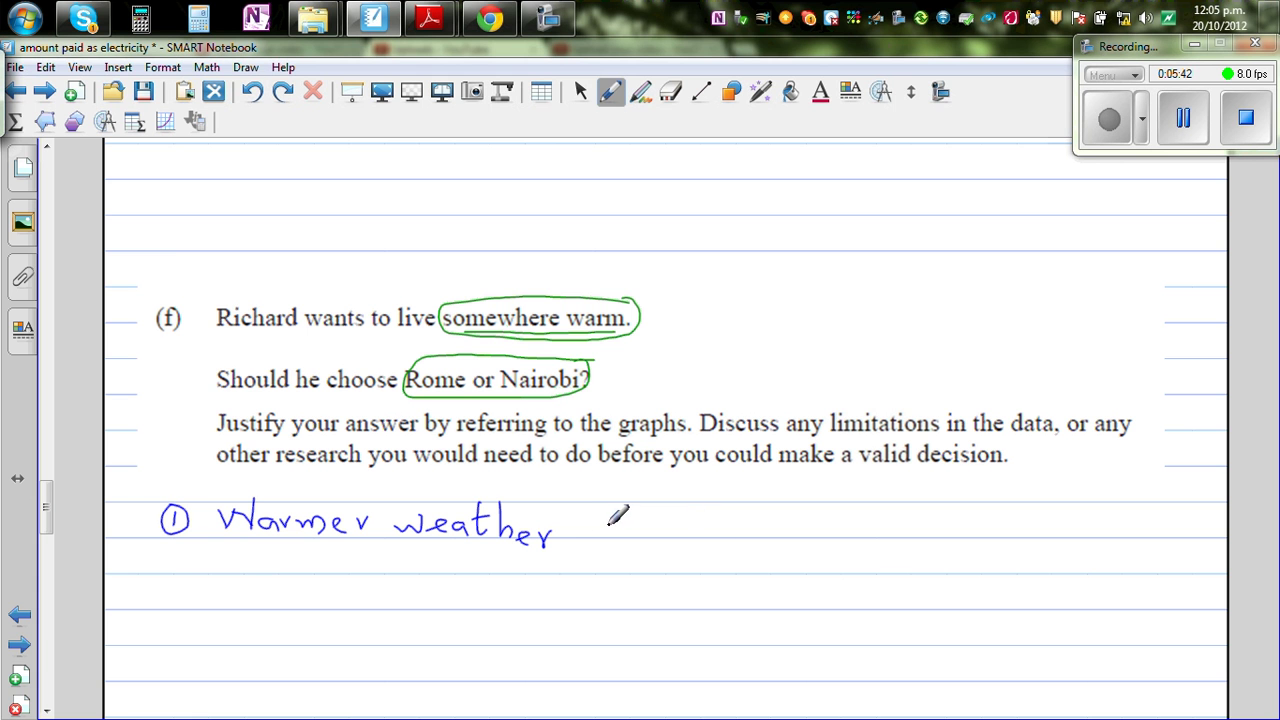
Add 'or predictable weather' and draw an arrow beneath 'Warmer'
mouse_move(621, 526)
left_mouse_down()
mouse_move(682, 516)
mouse_move(723, 528)
mouse_move(760, 505)
mouse_move(772, 534)
mouse_move(800, 538)
mouse_move(812, 518)
mouse_move(830, 540)
mouse_move(848, 517)
mouse_move(868, 532)
mouse_move(975, 518)
mouse_move(984, 534)
mouse_move(1000, 510)
mouse_move(1014, 536)
mouse_move(1030, 532)
left_mouse_up()
left_click_drag(1034, 520, 1046, 524)
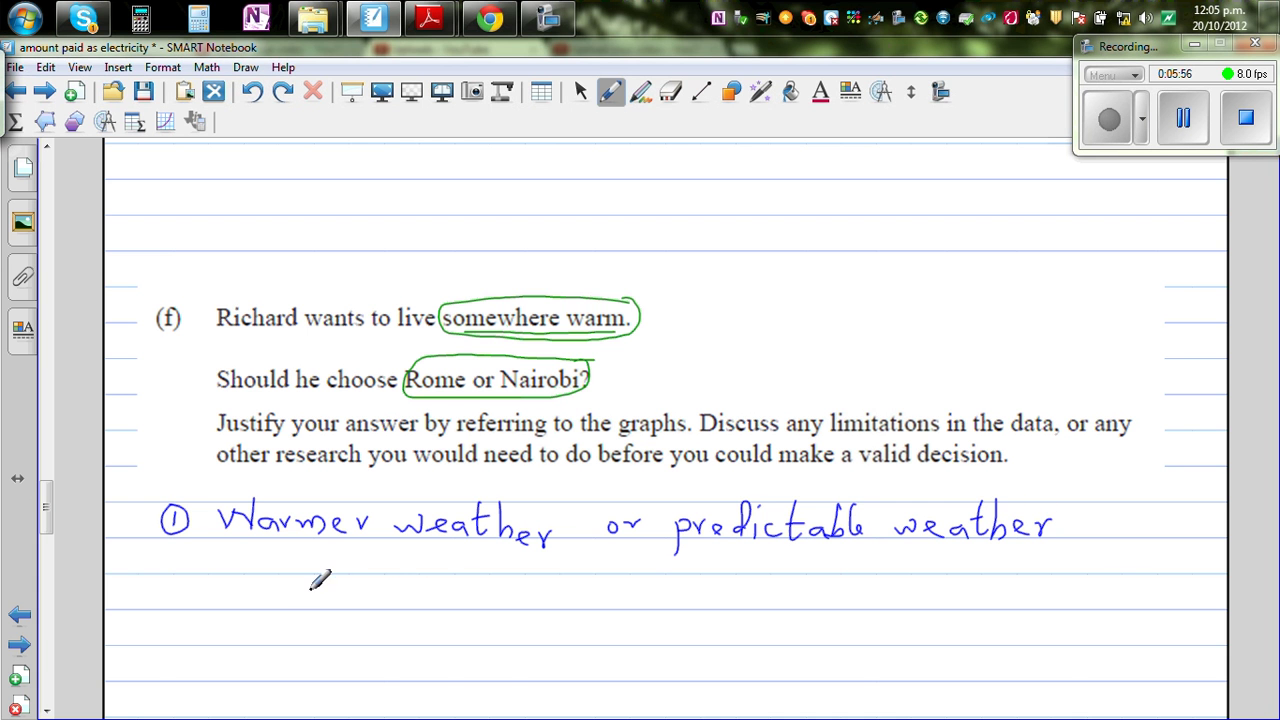
mouse_move(299, 592)
left_mouse_down()
mouse_move(368, 592)
mouse_move(358, 598)
left_mouse_up()
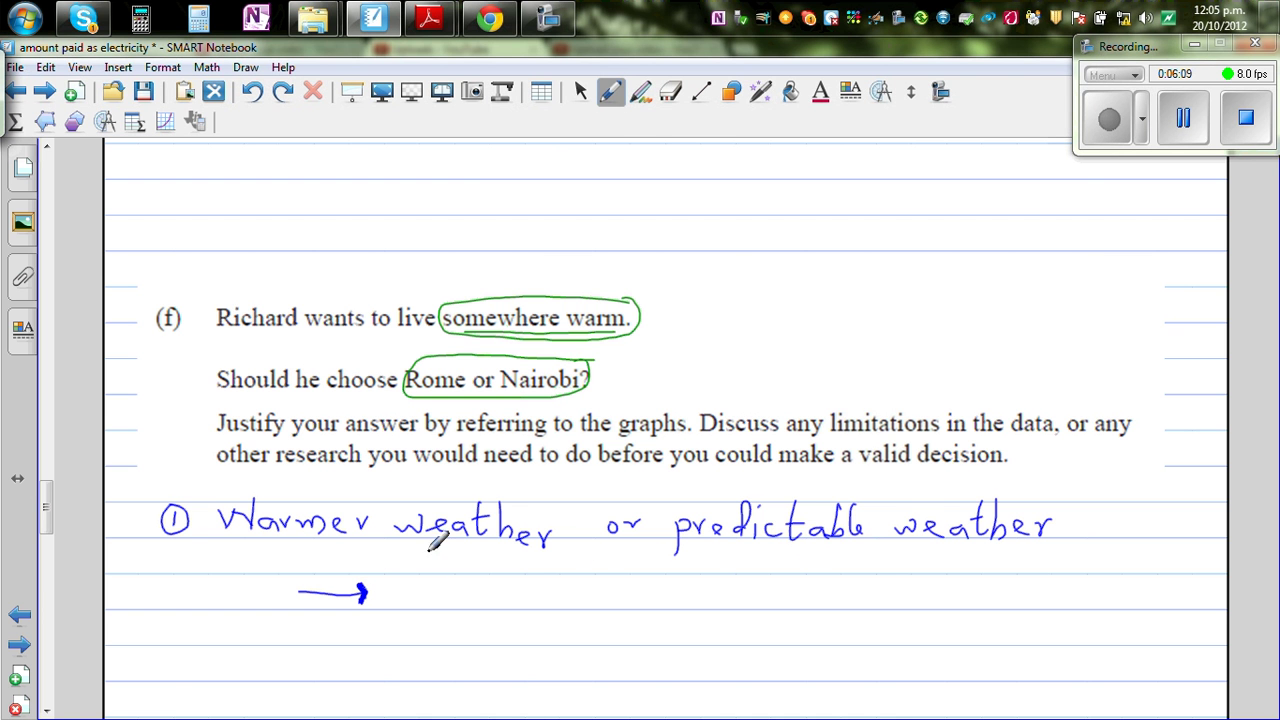
left_click_drag(45, 508, 554, 266)
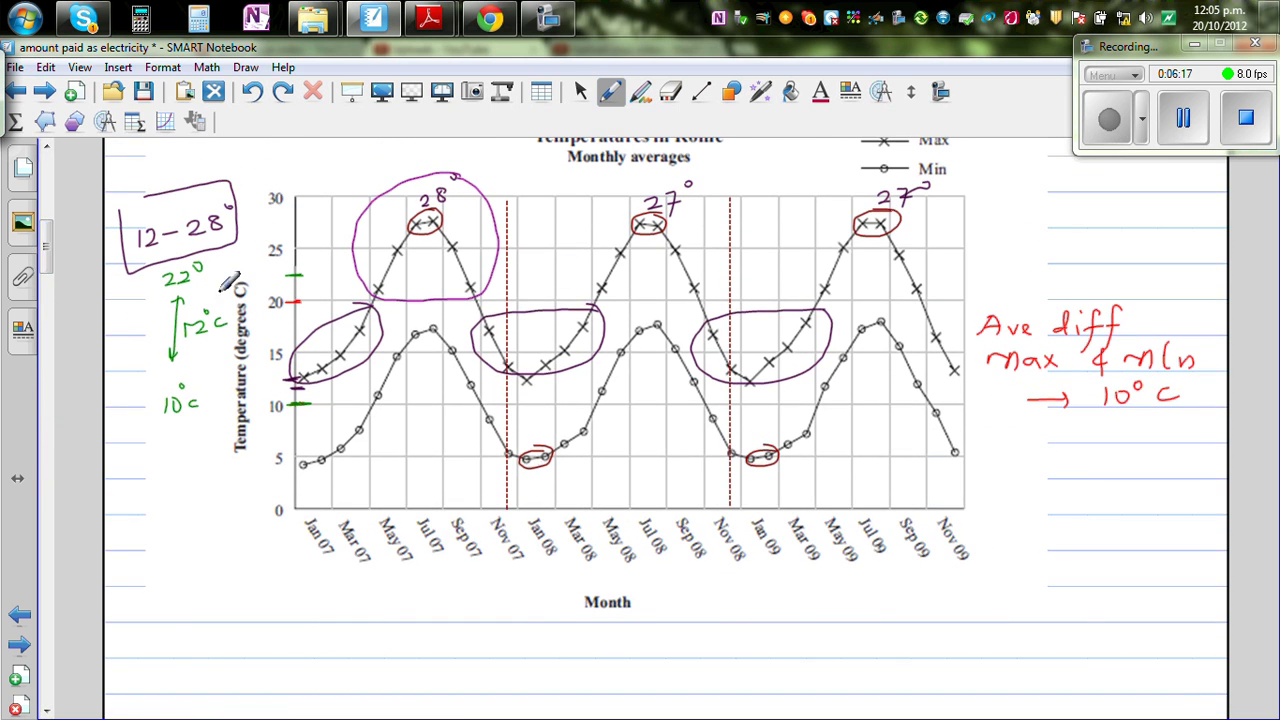
Draw a blue tick at the 10° level on the Nairobi chart's temperature axis
left_click_drag(45, 264, 52, 198)
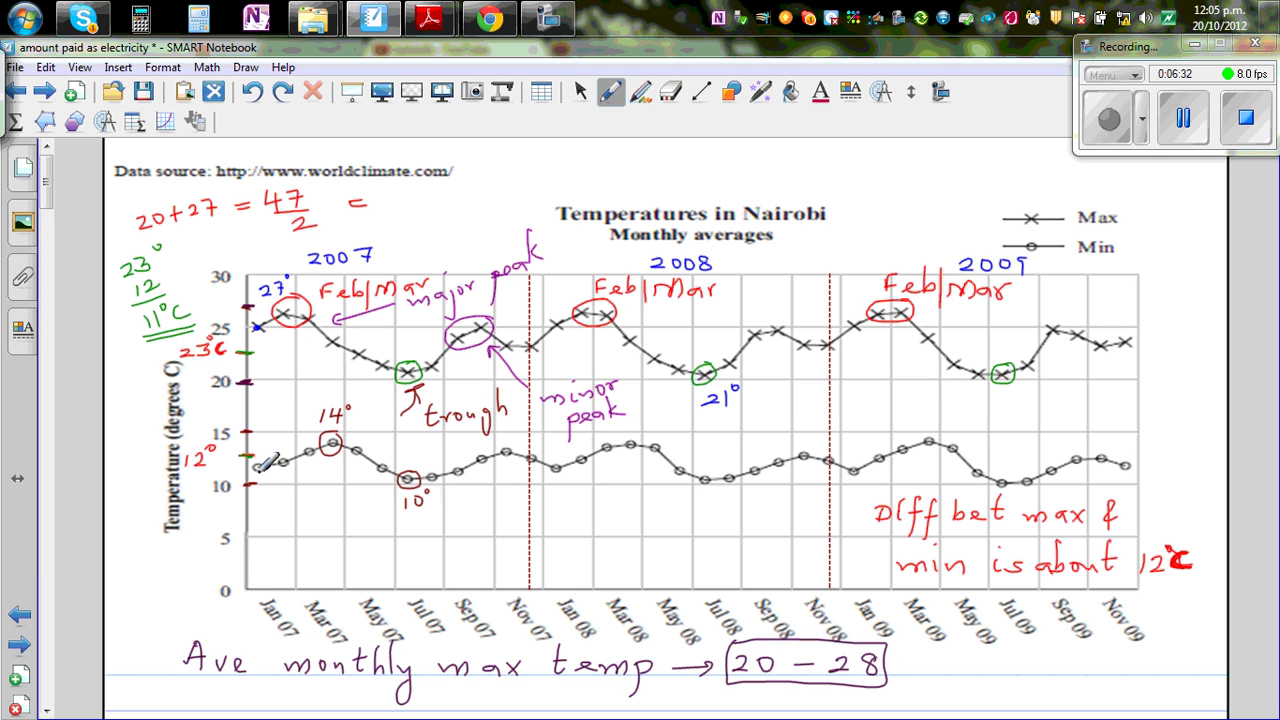
left_click_drag(240, 485, 252, 485)
Write 'because' after the arrow and add a dash after 'predictable weather'
left_click_drag(47, 180, 45, 528)
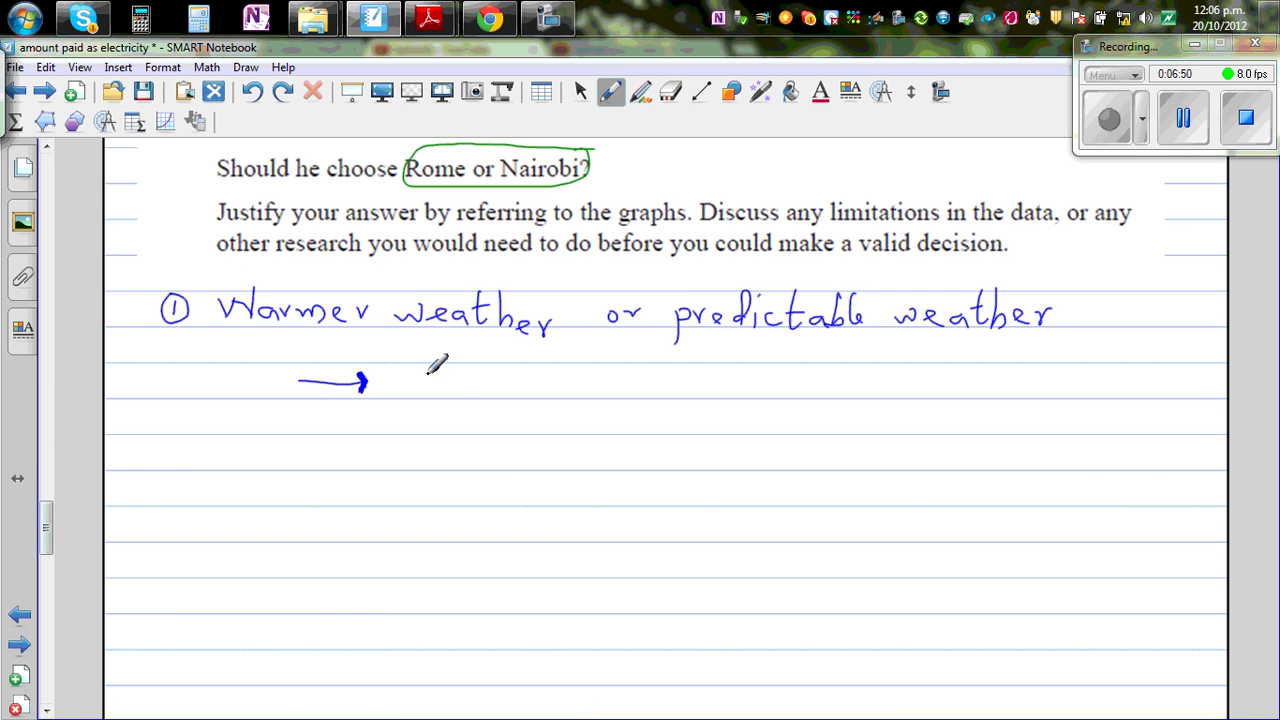
mouse_move(401, 361)
left_mouse_down()
mouse_move(400, 389)
mouse_move(443, 372)
mouse_move(532, 384)
left_mouse_up()
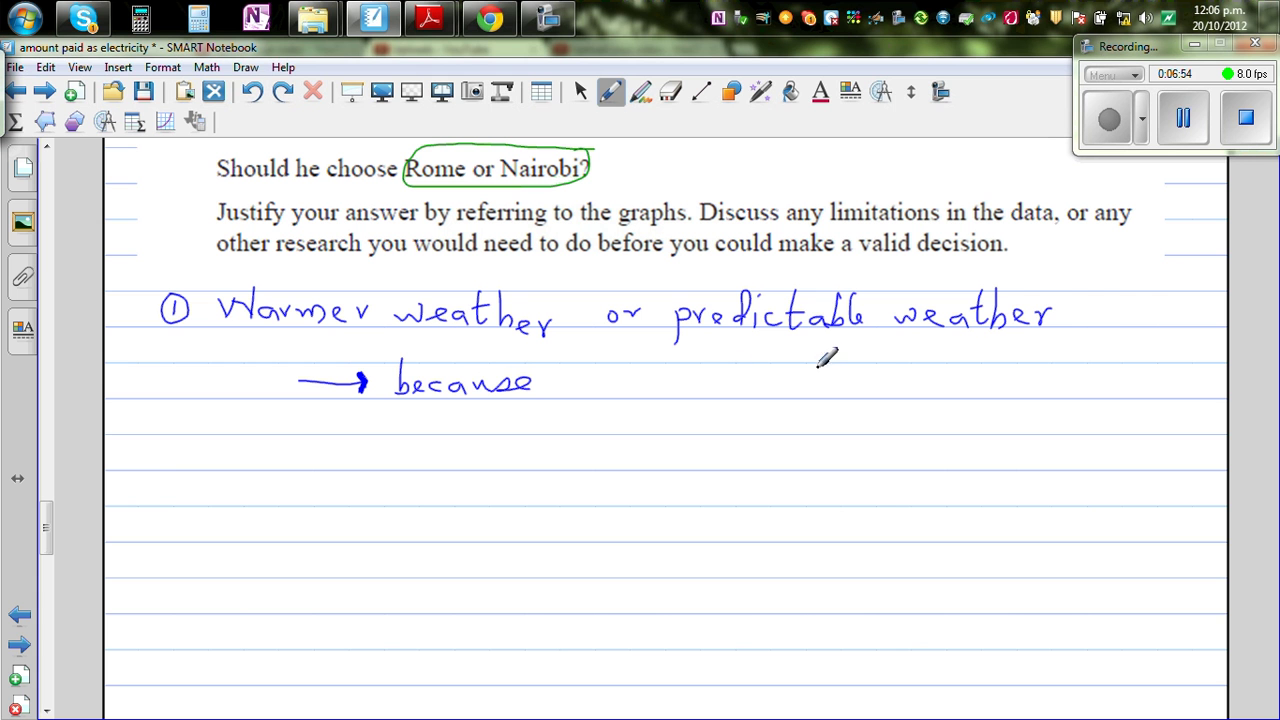
left_click_drag(1068, 314, 1088, 314)
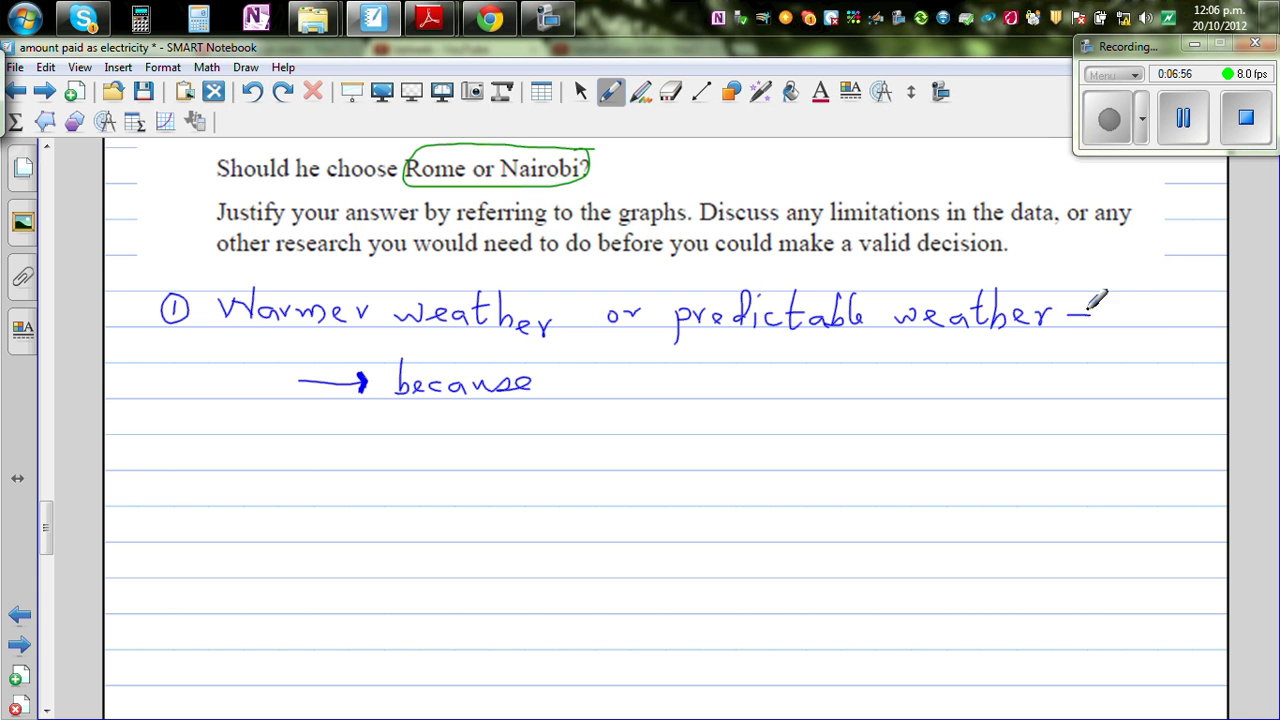